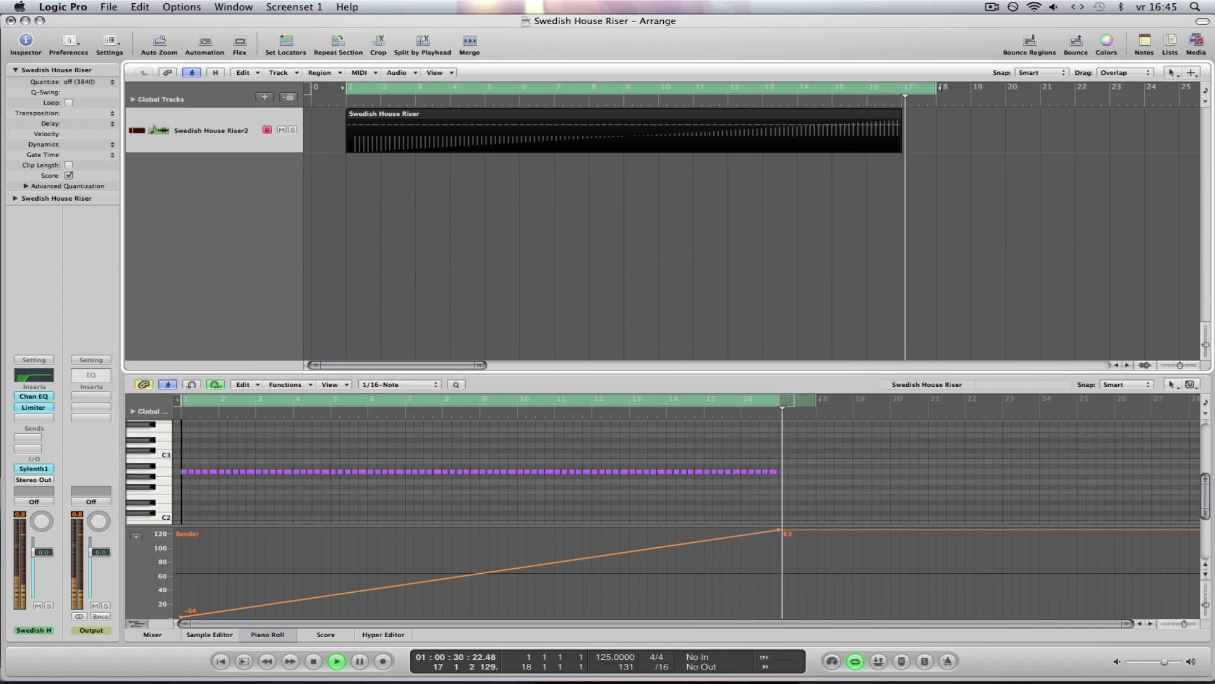
Close the piano roll, restart playback of the riser, and set Oscillator A1 to 8 voices with retrigger off
key(space)
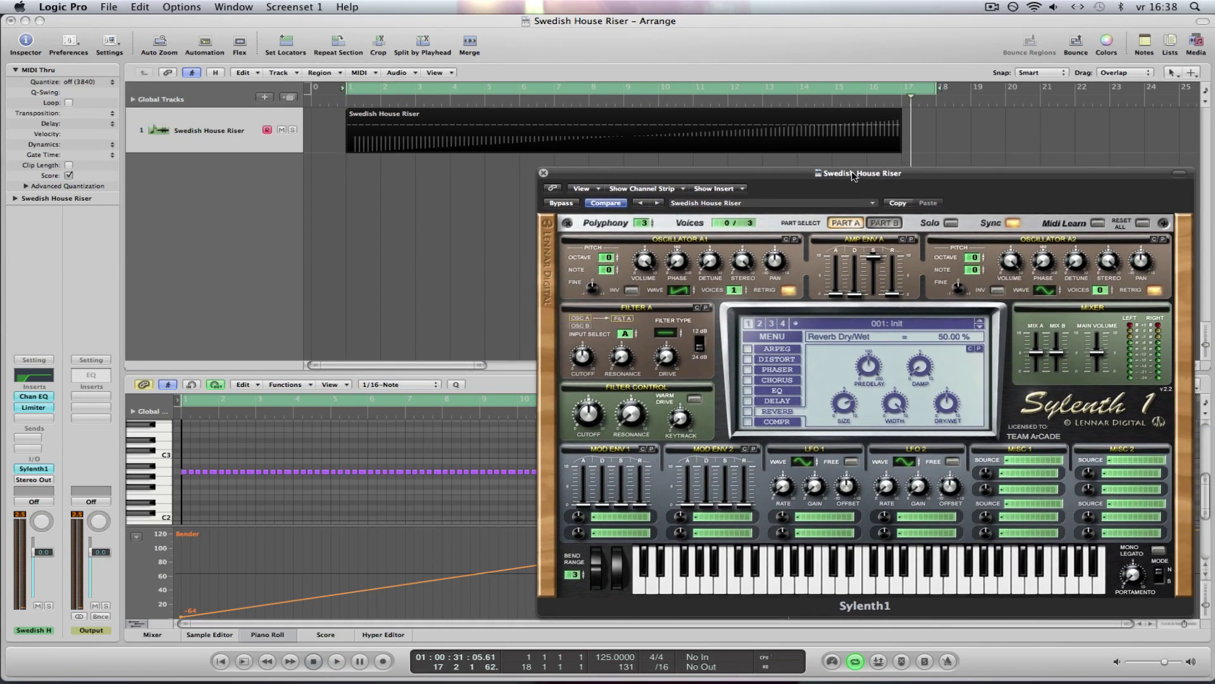
click(265, 637)
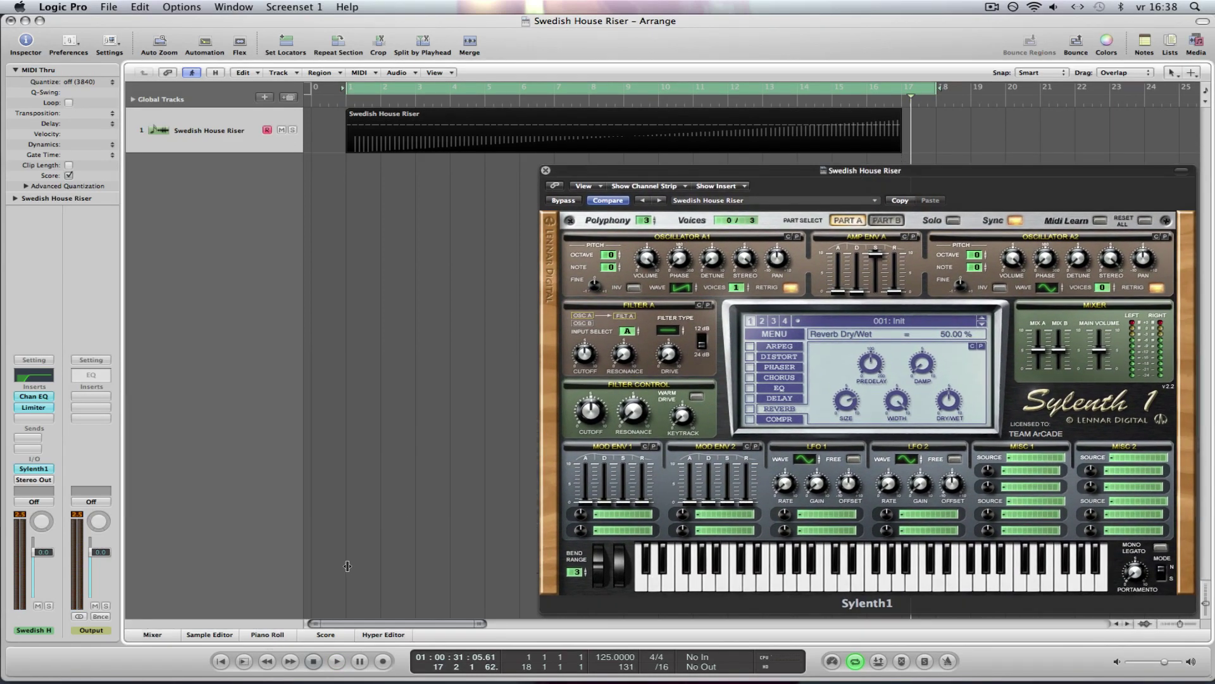
key(space)
drag(746, 288, 753, 239)
click(790, 287)
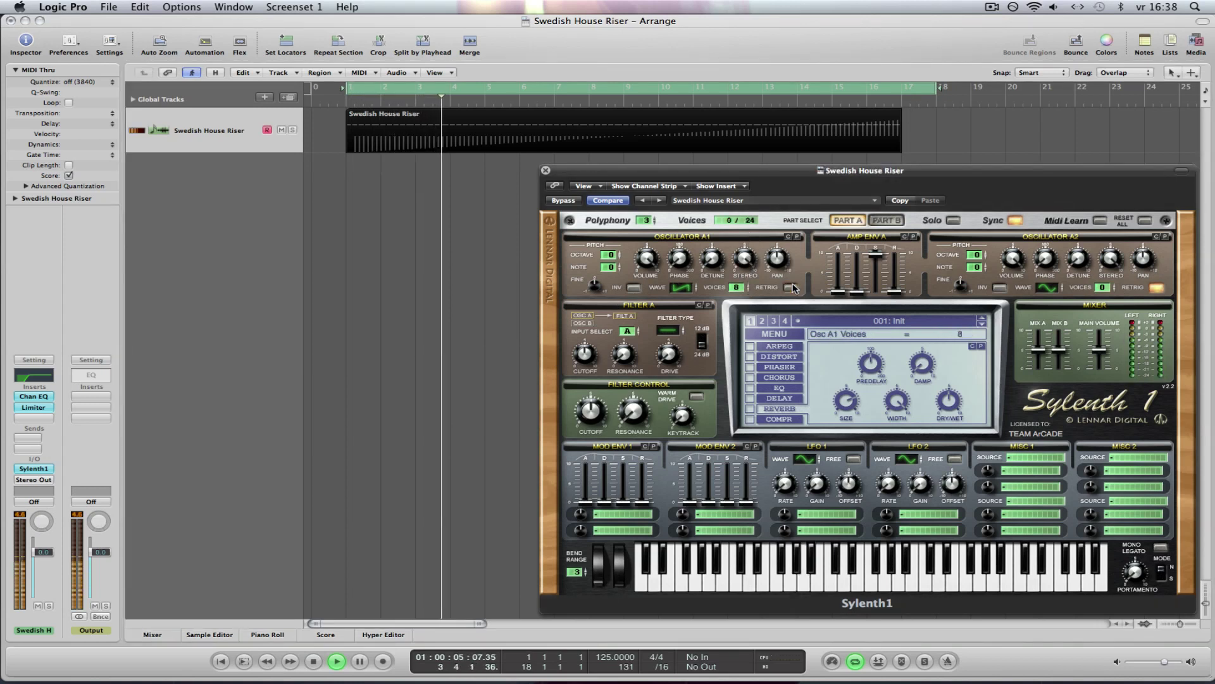
Set the pitch bend range to 12 and Filter A's input to AB with a drive of 2.10
drag(574, 581, 583, 531)
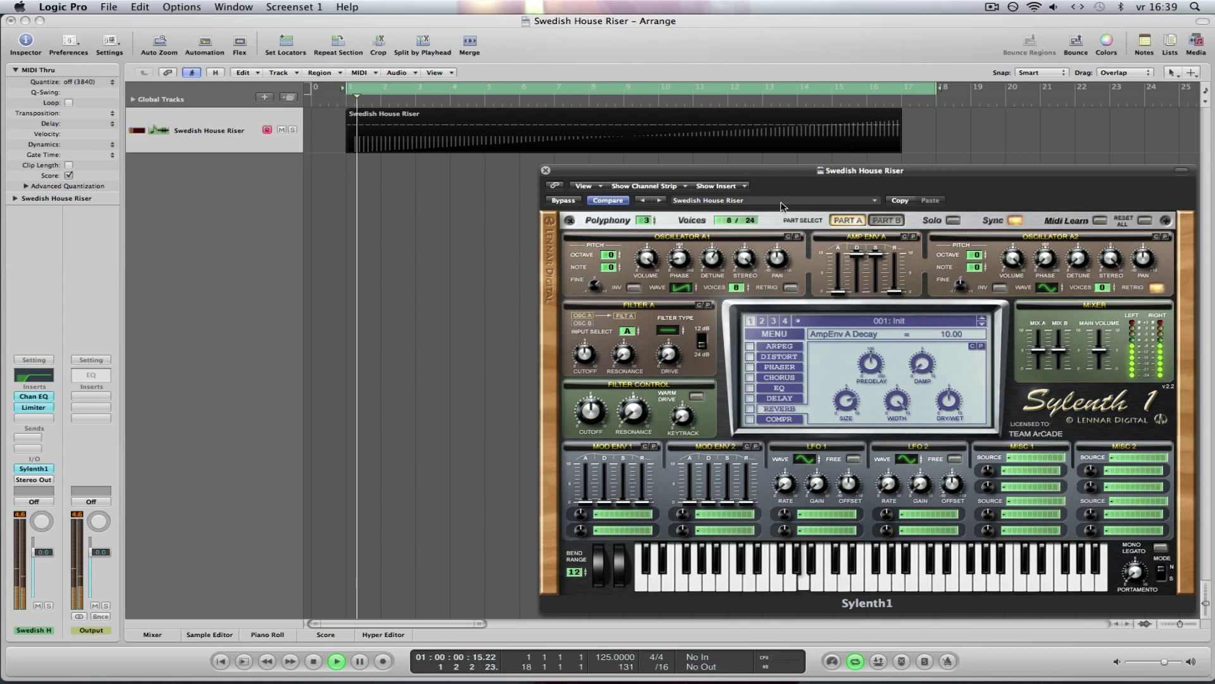
click(635, 326)
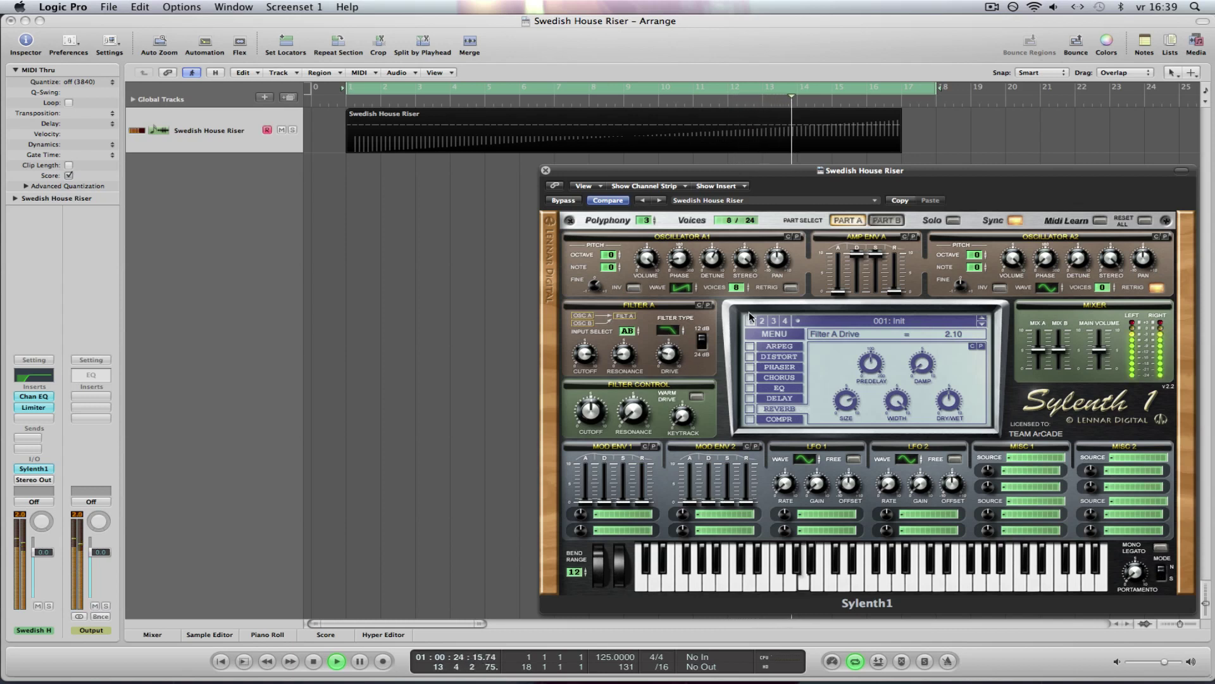
Switch the synth to Part B and set the Amp Envelope B decay to 6.26
click(885, 220)
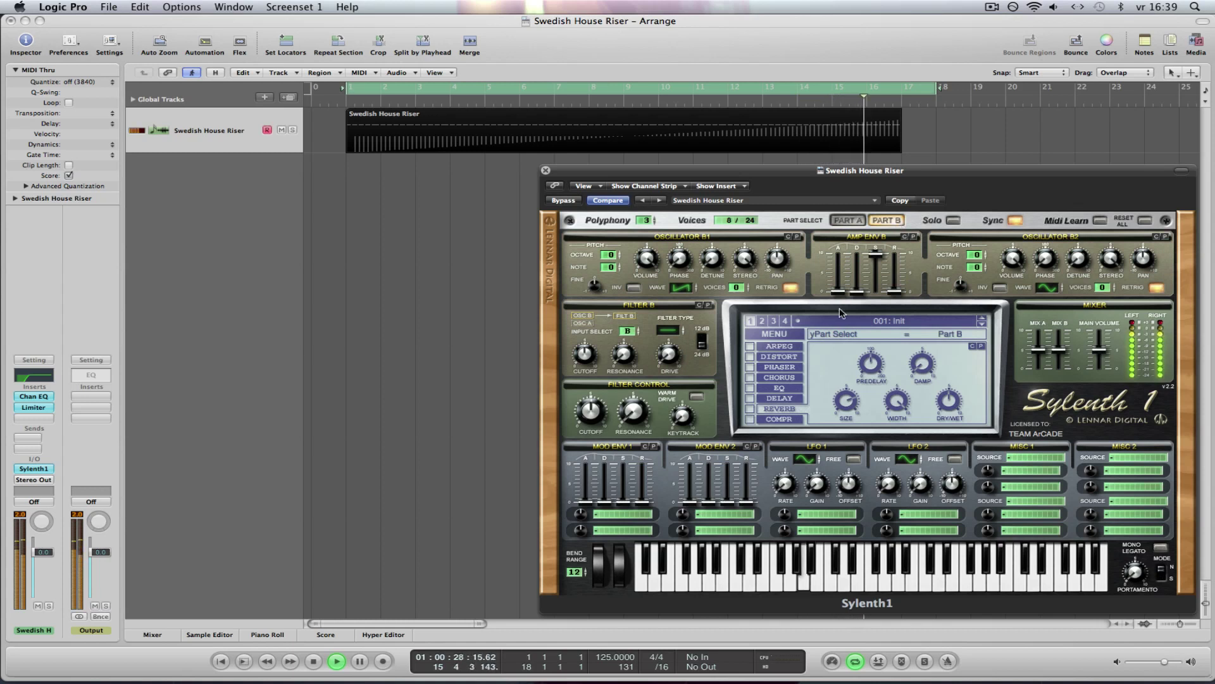
drag(870, 290, 877, 229)
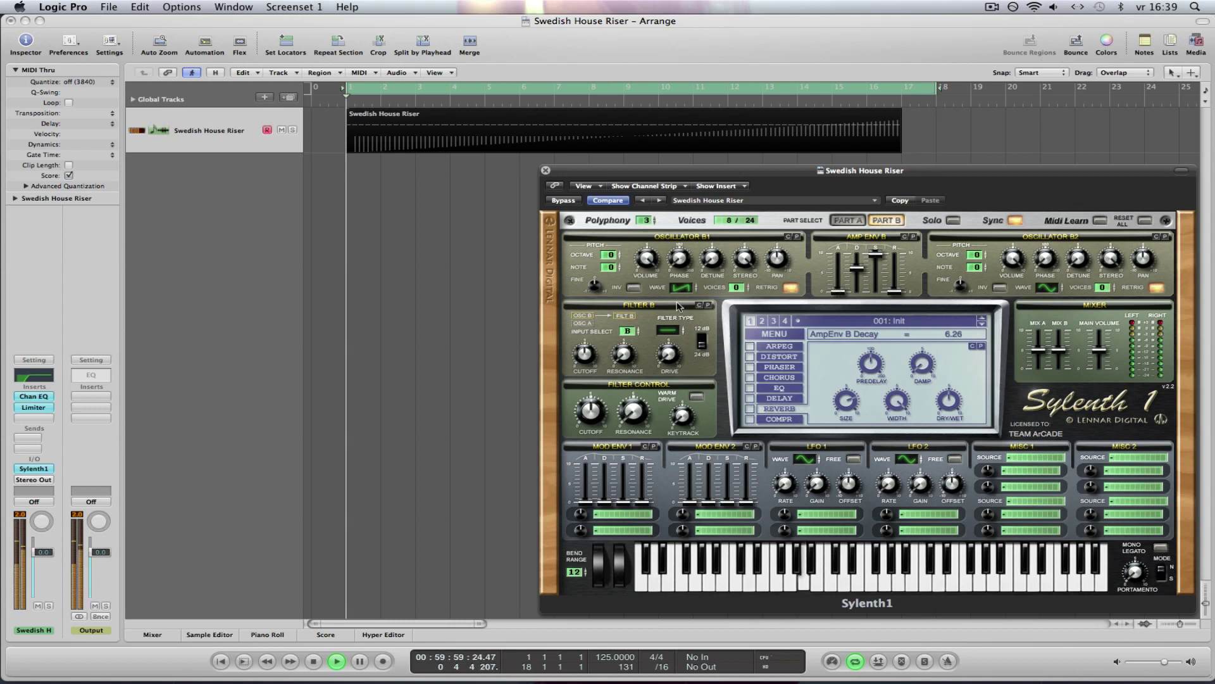
Set Filter B's input to B+A, resonance to 3.14, cutoff to 887.41 Hz and drive to about 3.33
click(638, 329)
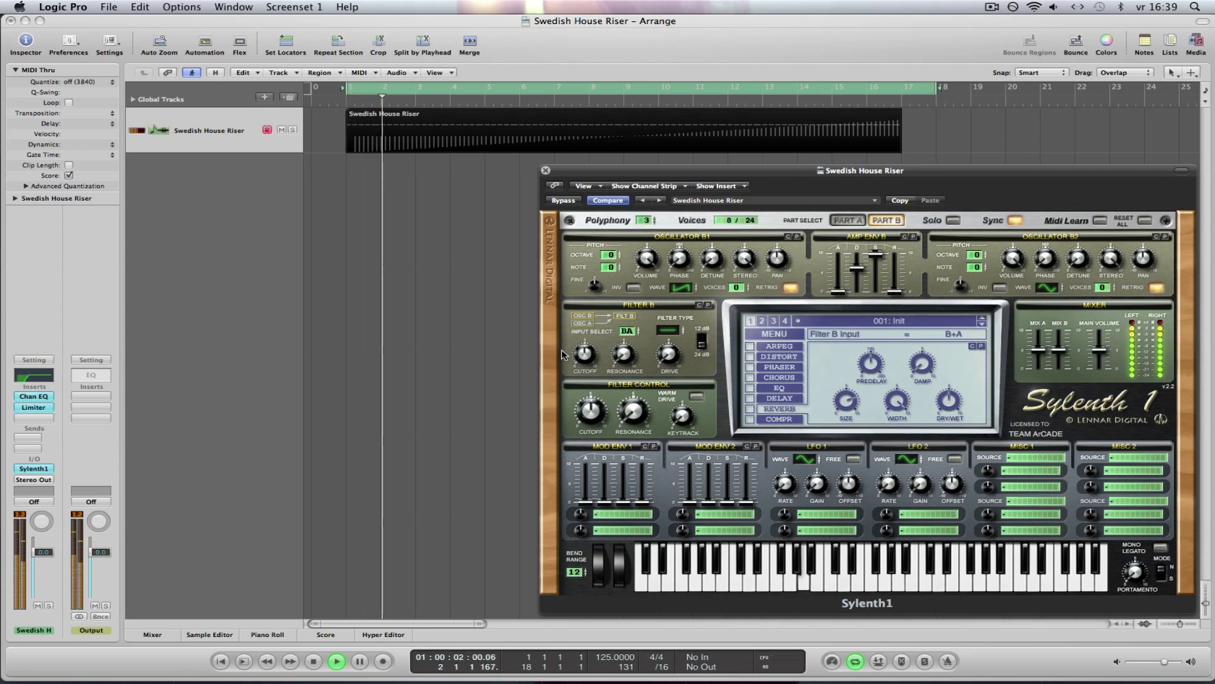
drag(589, 355, 593, 342)
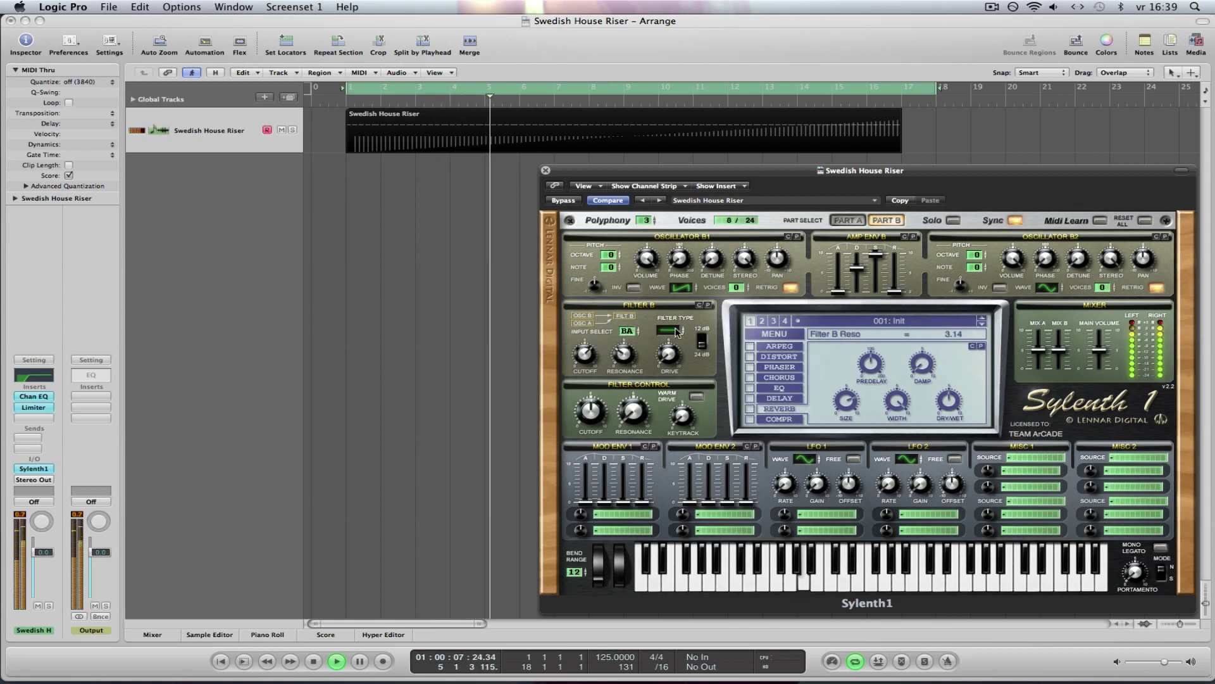
drag(624, 361, 610, 360)
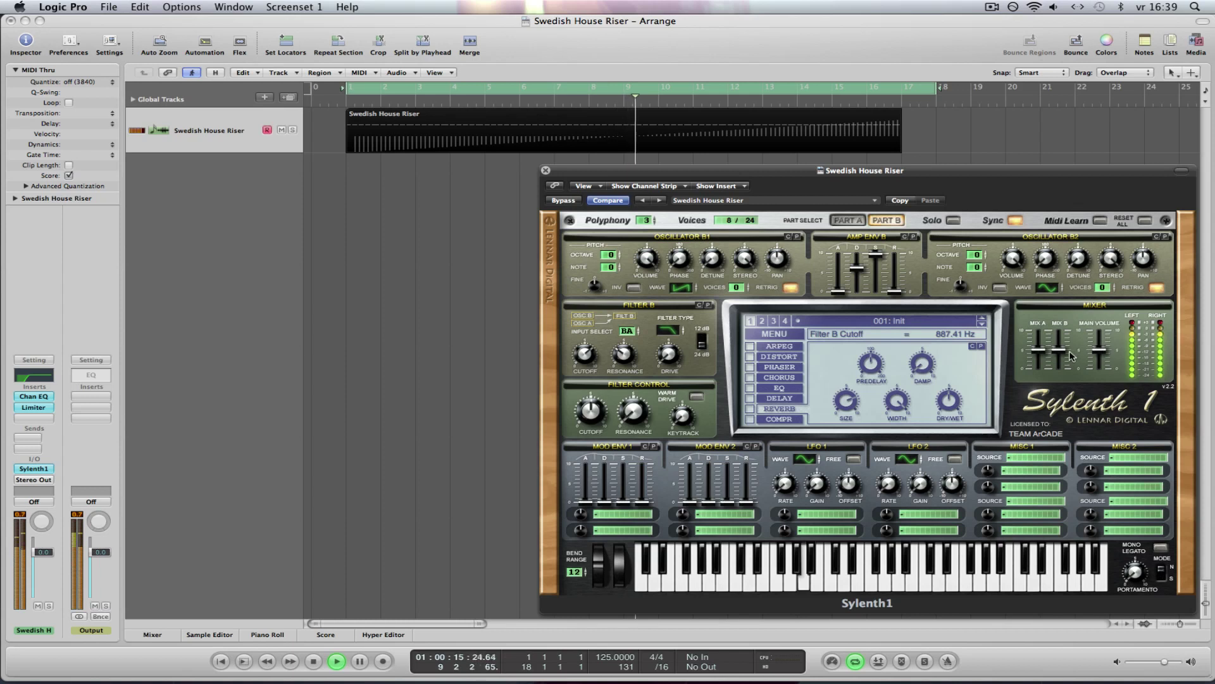
drag(1058, 349, 1061, 373)
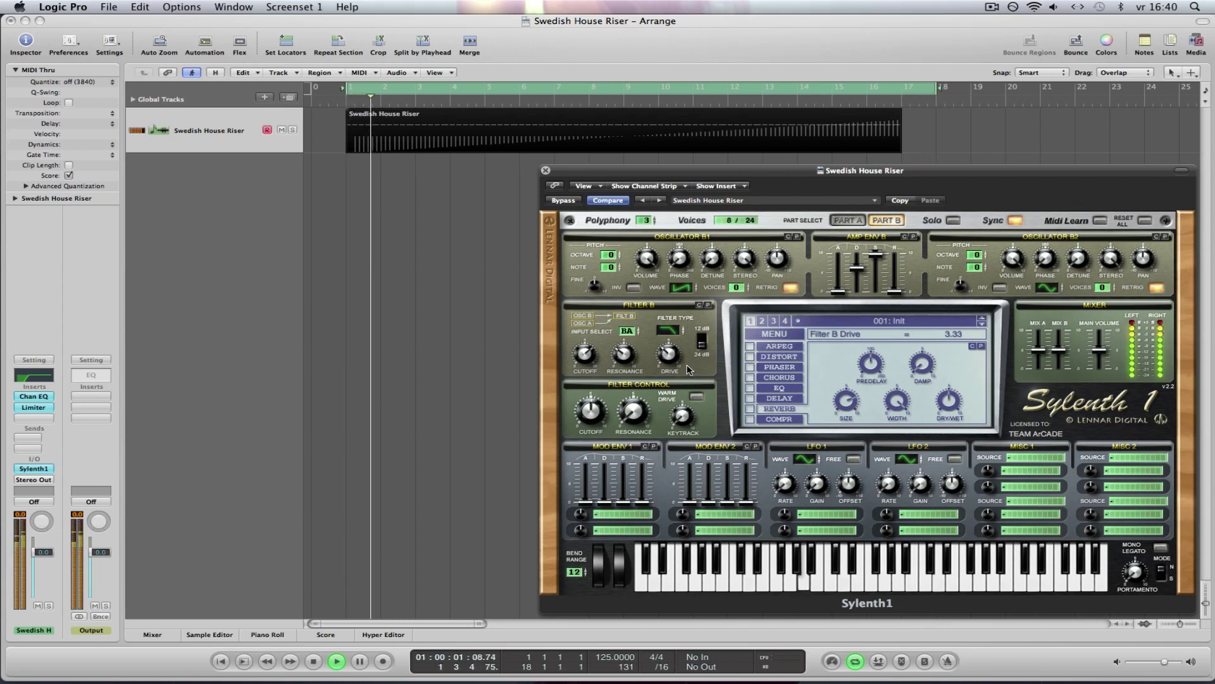
drag(685, 364, 683, 346)
Turn on Warm Drive in Filter Control, lower the cutoff, adjust the resonance, and set key tracking to about 3.86
click(697, 397)
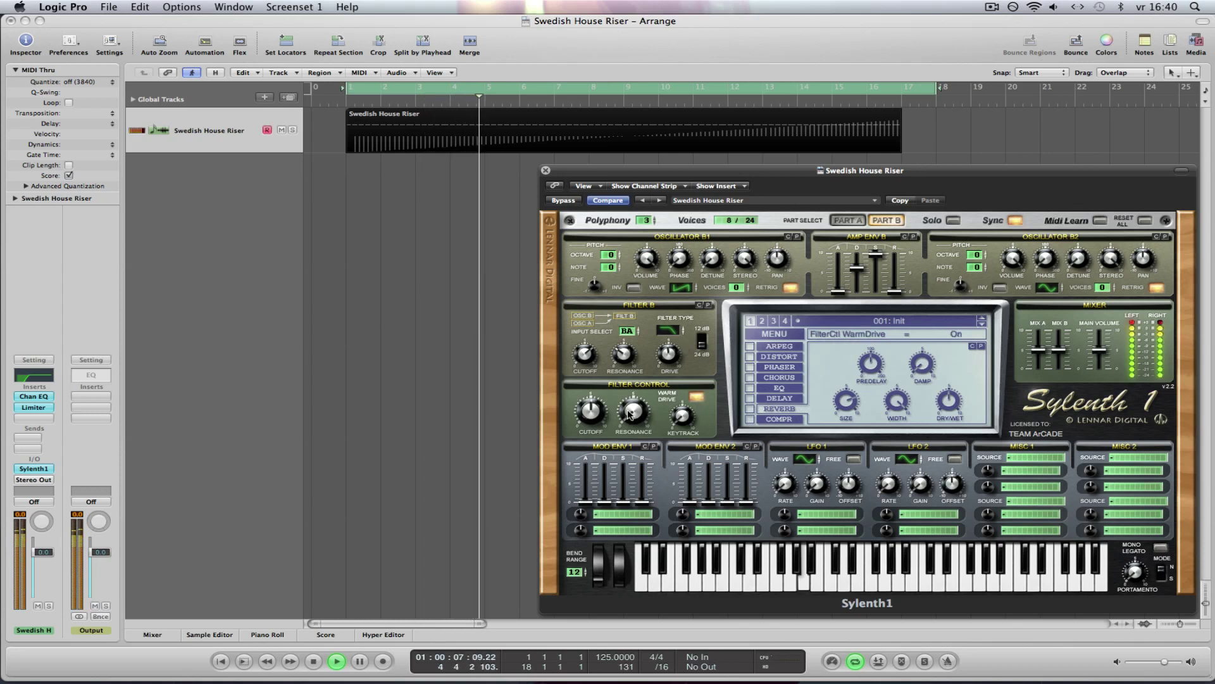
drag(591, 418, 586, 441)
drag(645, 415, 643, 397)
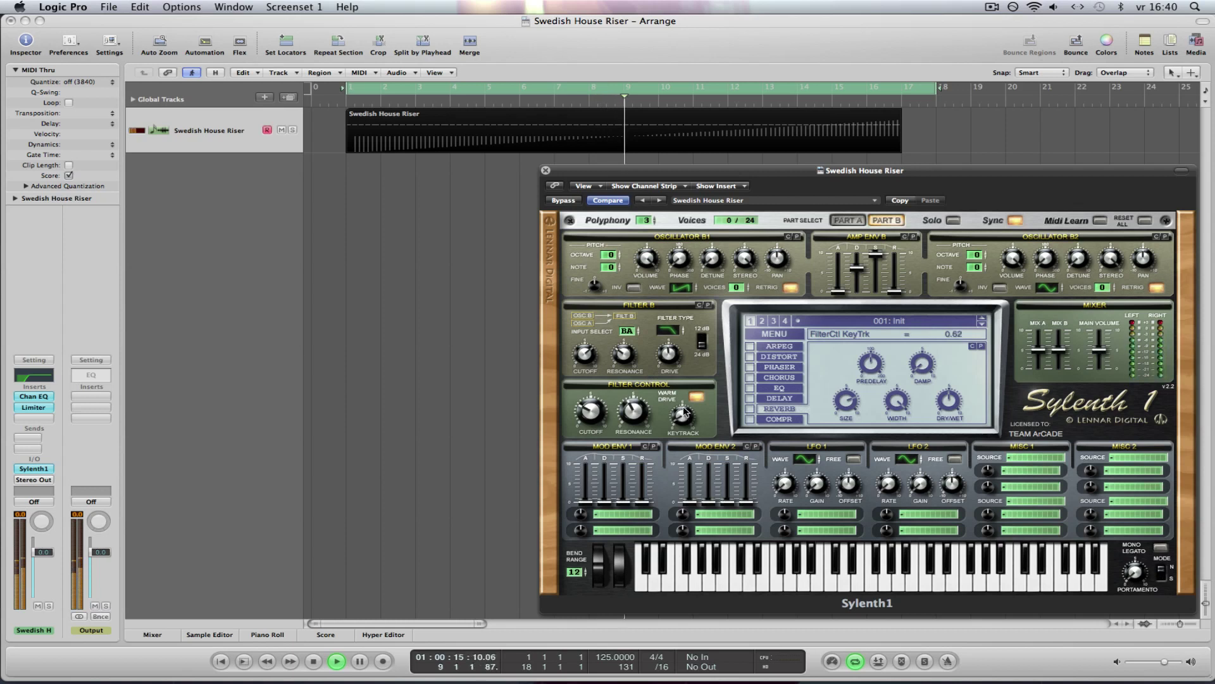
drag(686, 408, 689, 403)
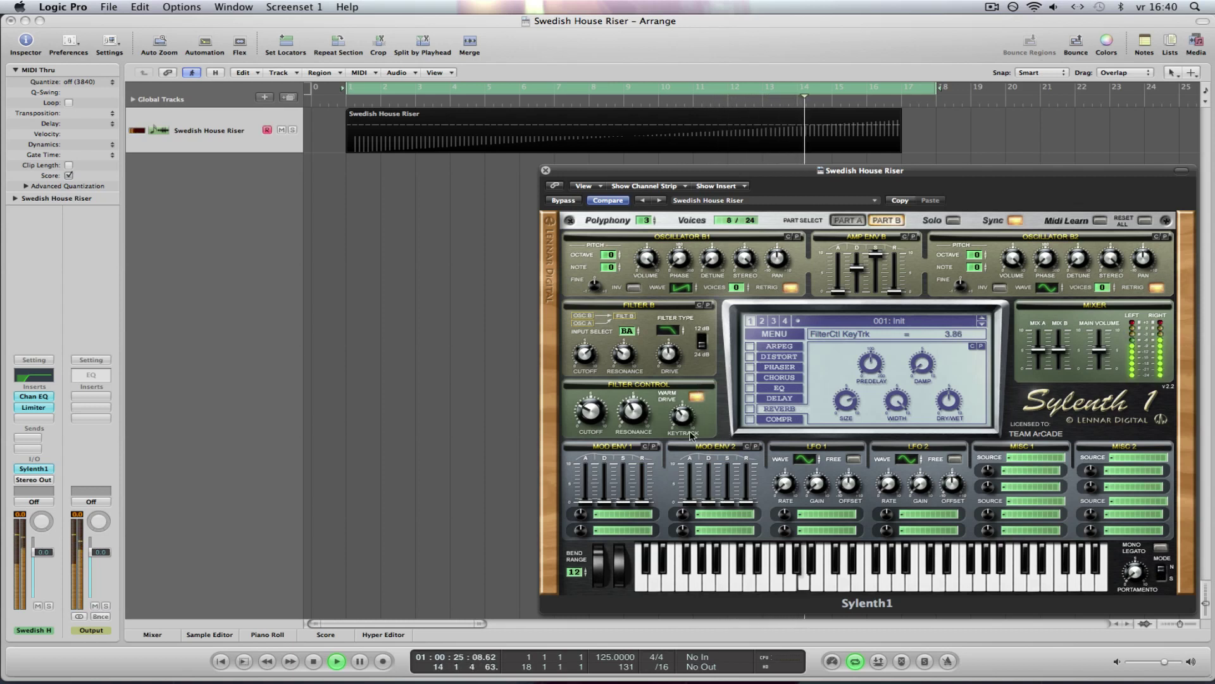
Route Mod Envelope 1 to Pitch A and shape the envelope with sustain 3.97 and release 4.37
click(625, 514)
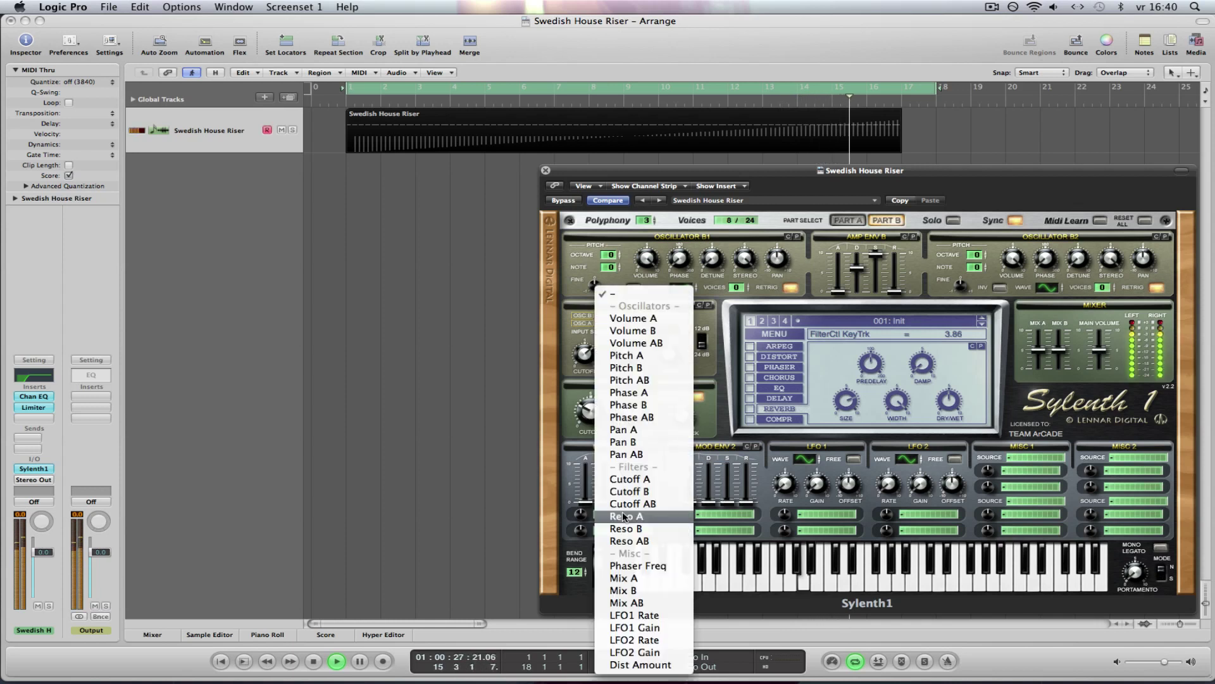
click(663, 355)
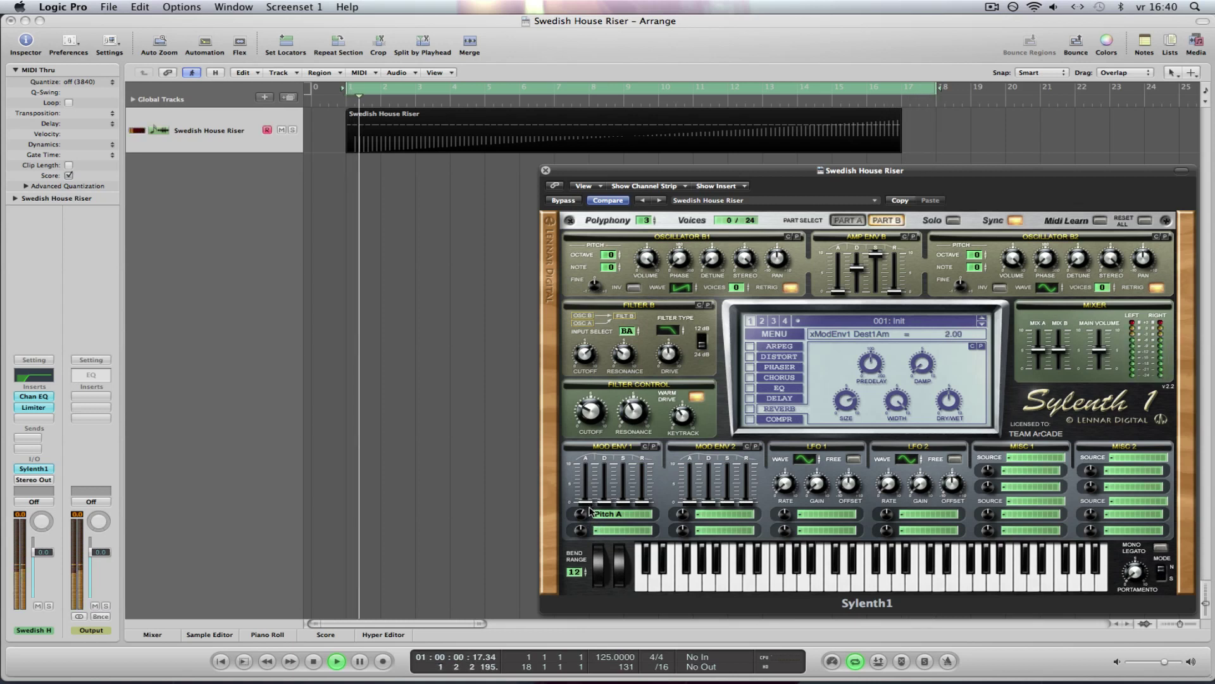
drag(592, 506, 631, 476)
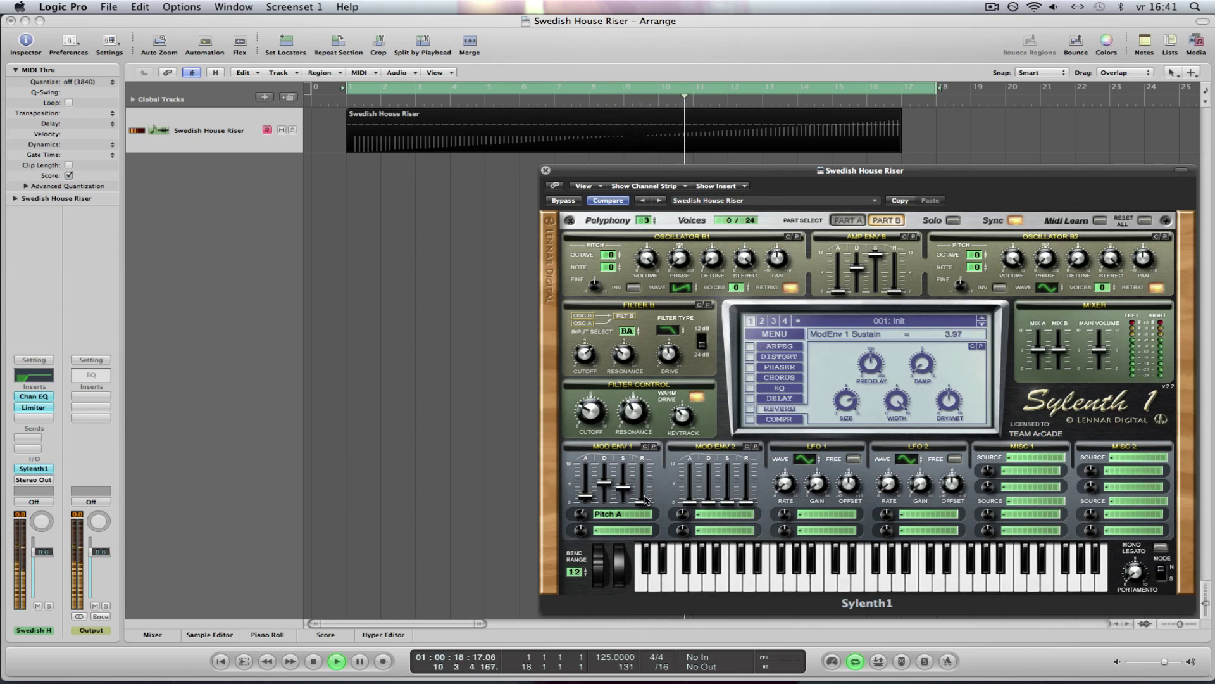
drag(654, 501, 654, 485)
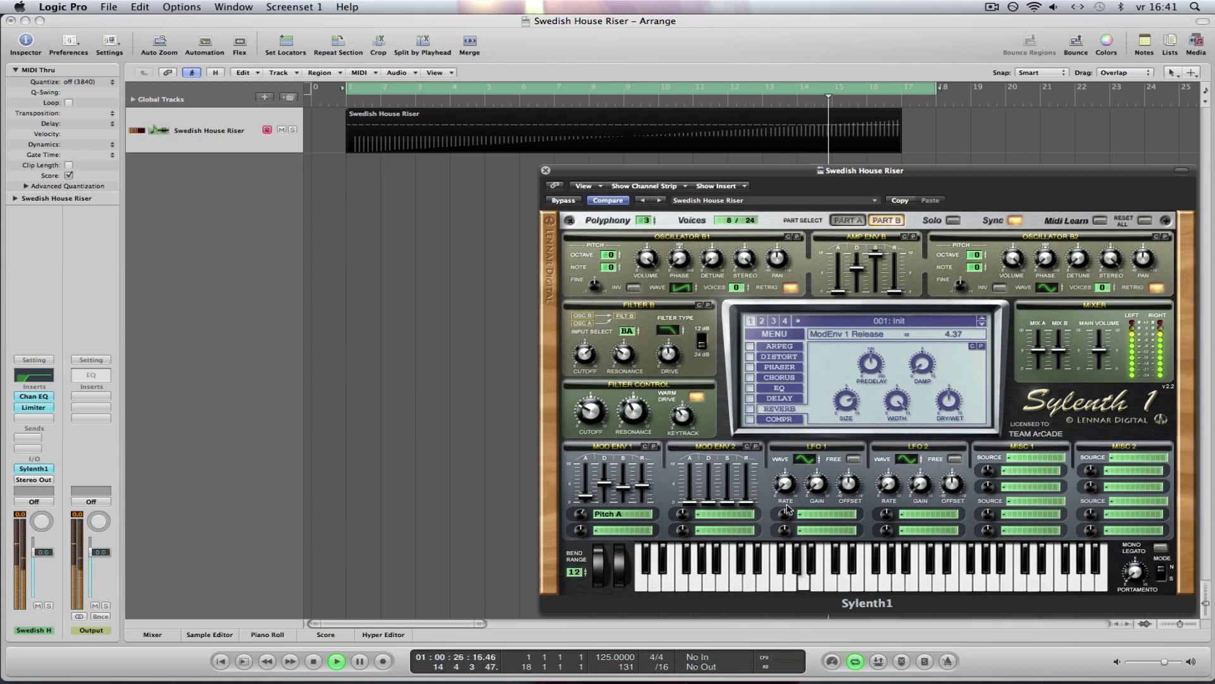
Assign LFO 1 to Pan AB, raise the modulation amount, and set the LFO rate to 1/8T
click(807, 518)
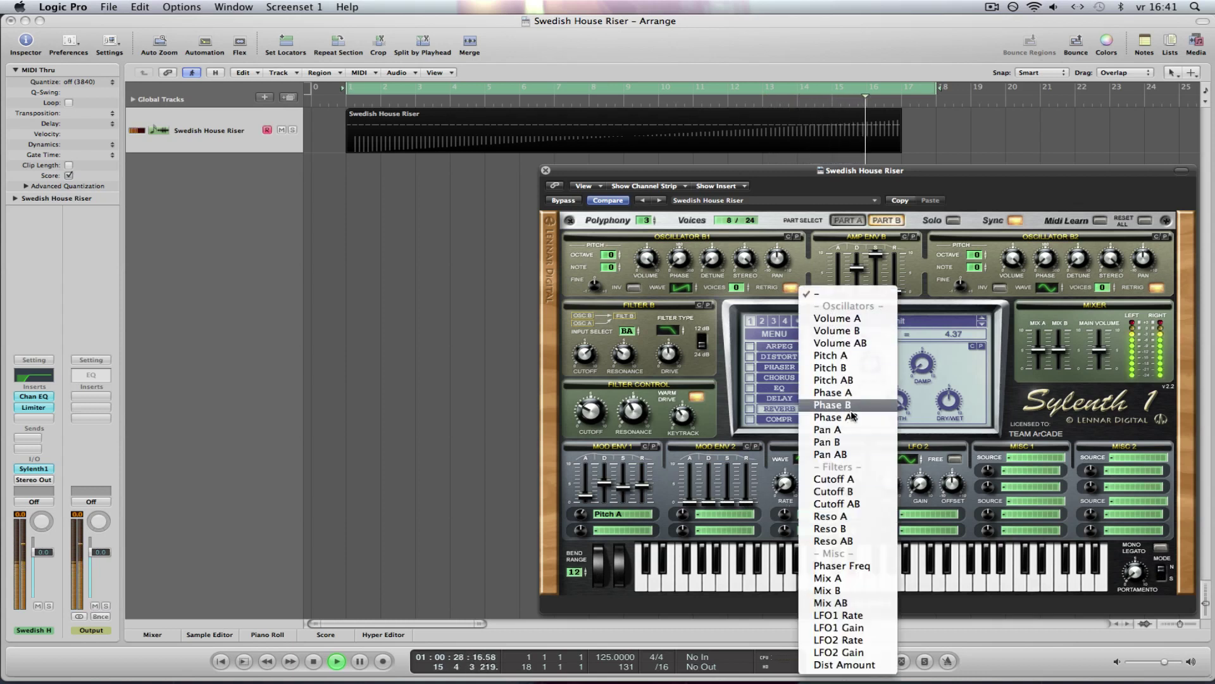
click(859, 453)
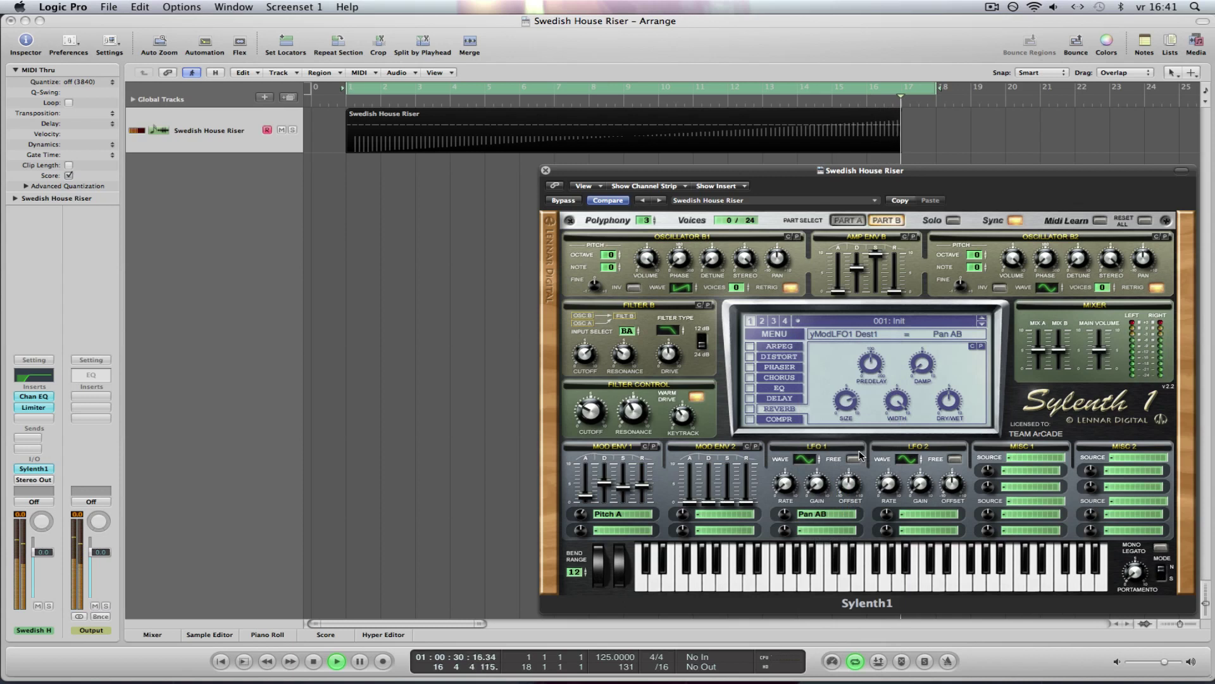
drag(784, 522, 797, 491)
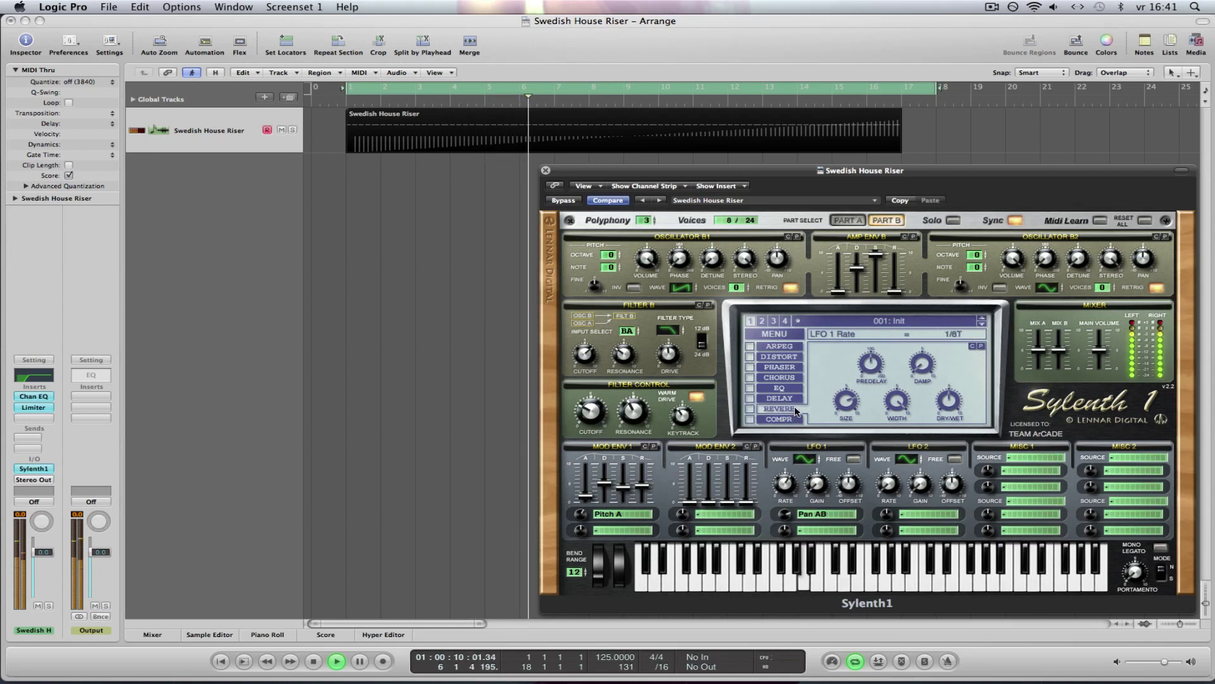
Set LFO 1's gain to 5.67 and offset to 5.81, and change its waveform to QPulse
drag(816, 485, 812, 442)
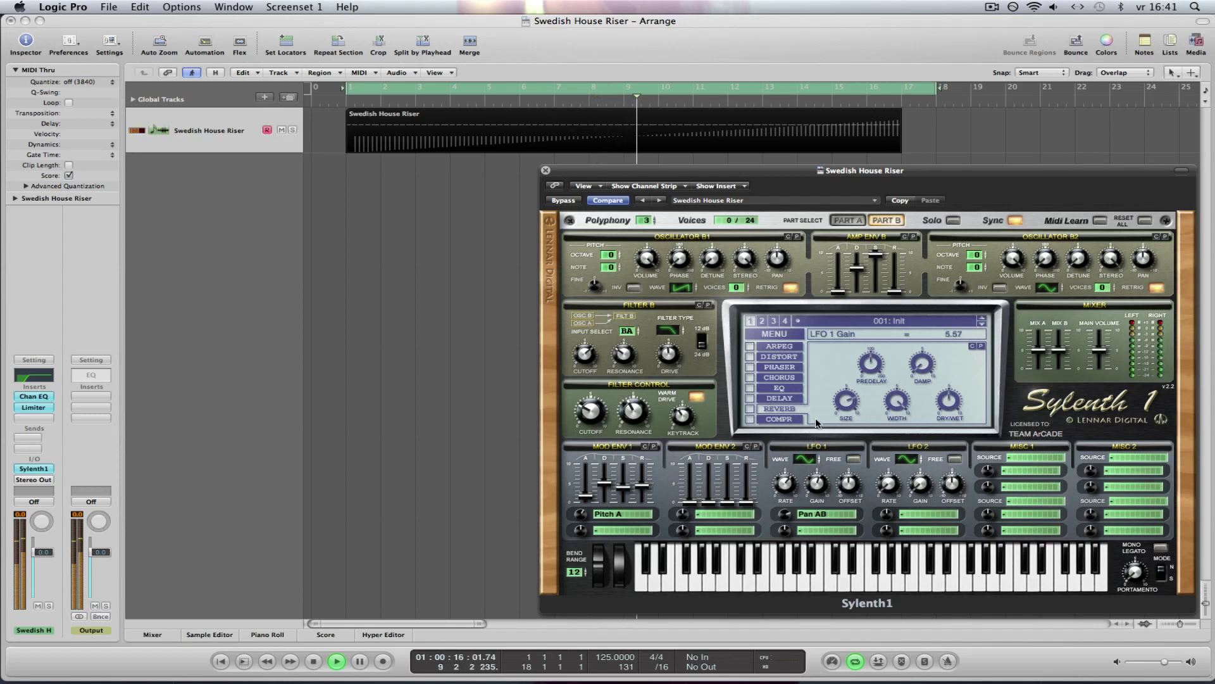
drag(849, 483, 864, 453)
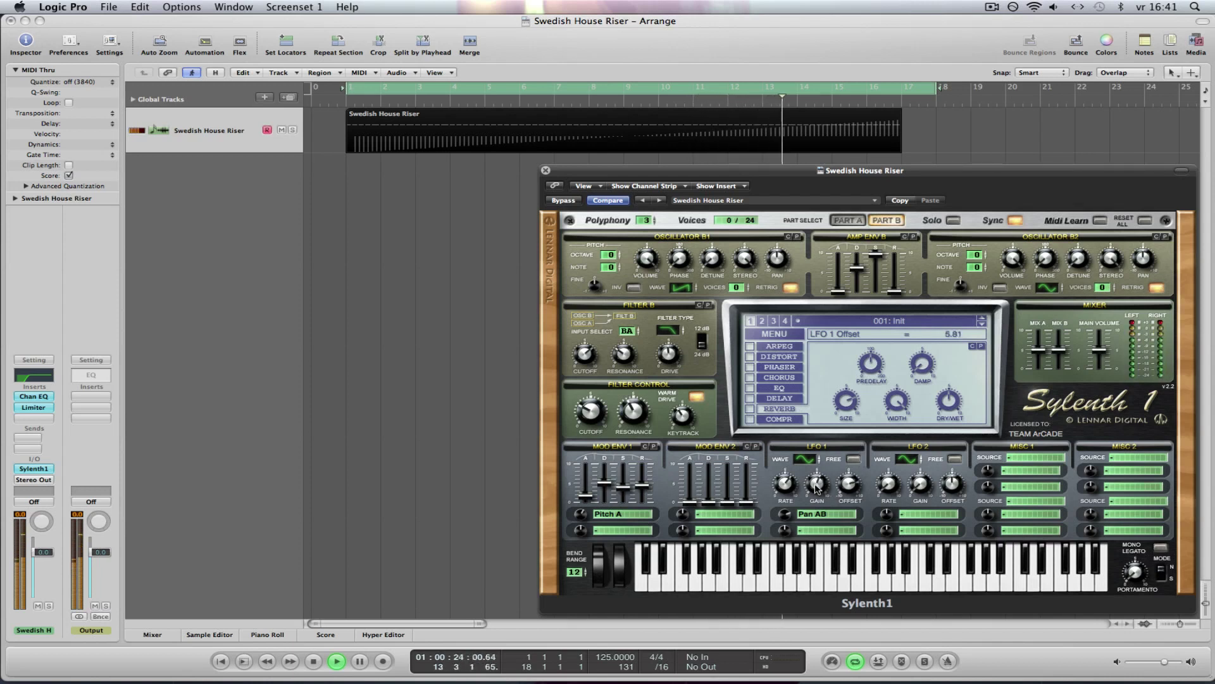
click(818, 456)
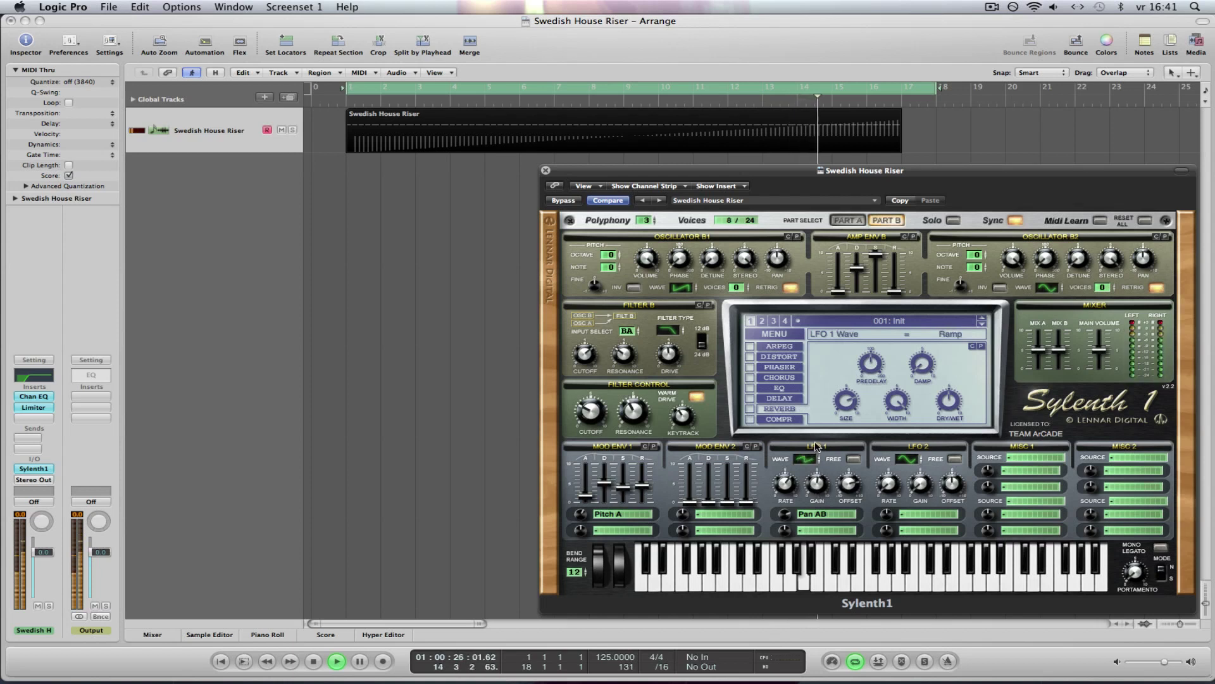
click(813, 458)
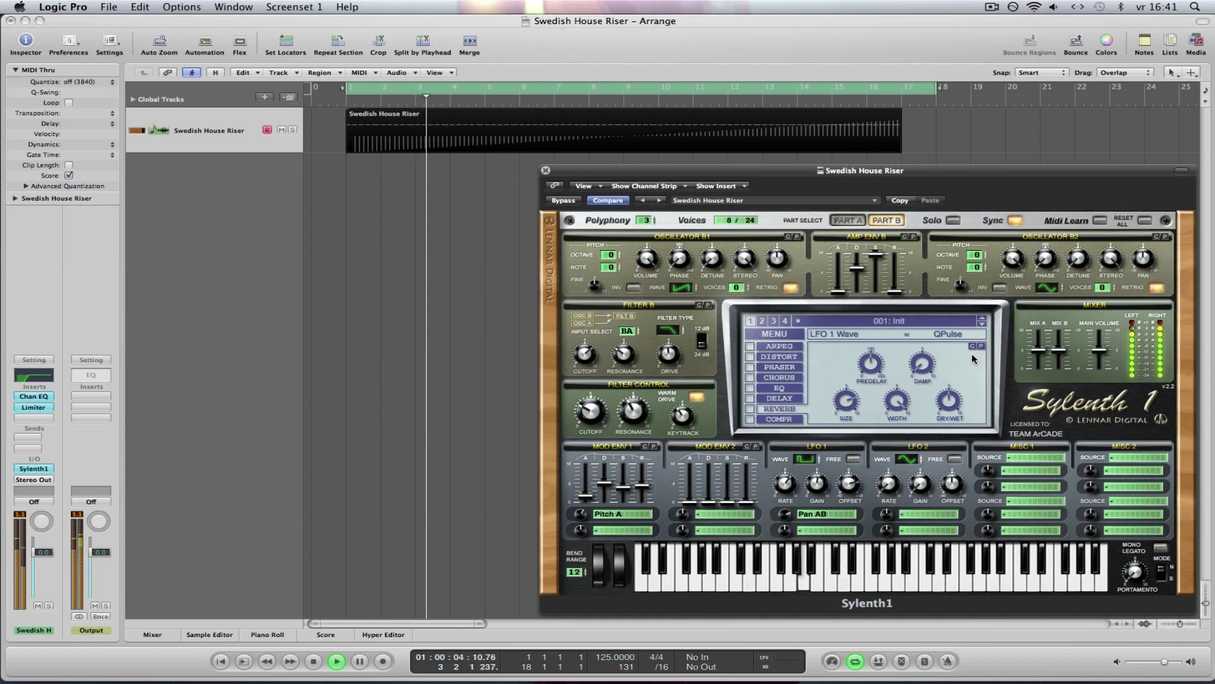
Enable the distortion effect with the BitCrush type and set its amount to 7.19, checking it in playback
key(space)
click(780, 358)
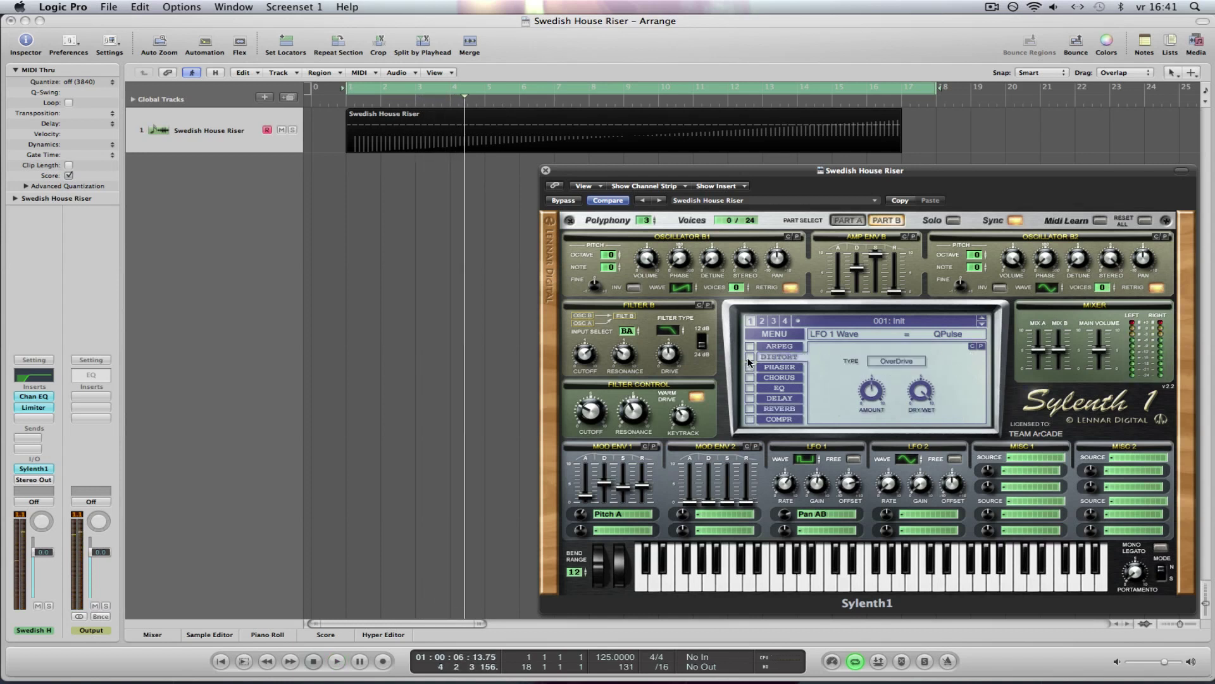
click(885, 362)
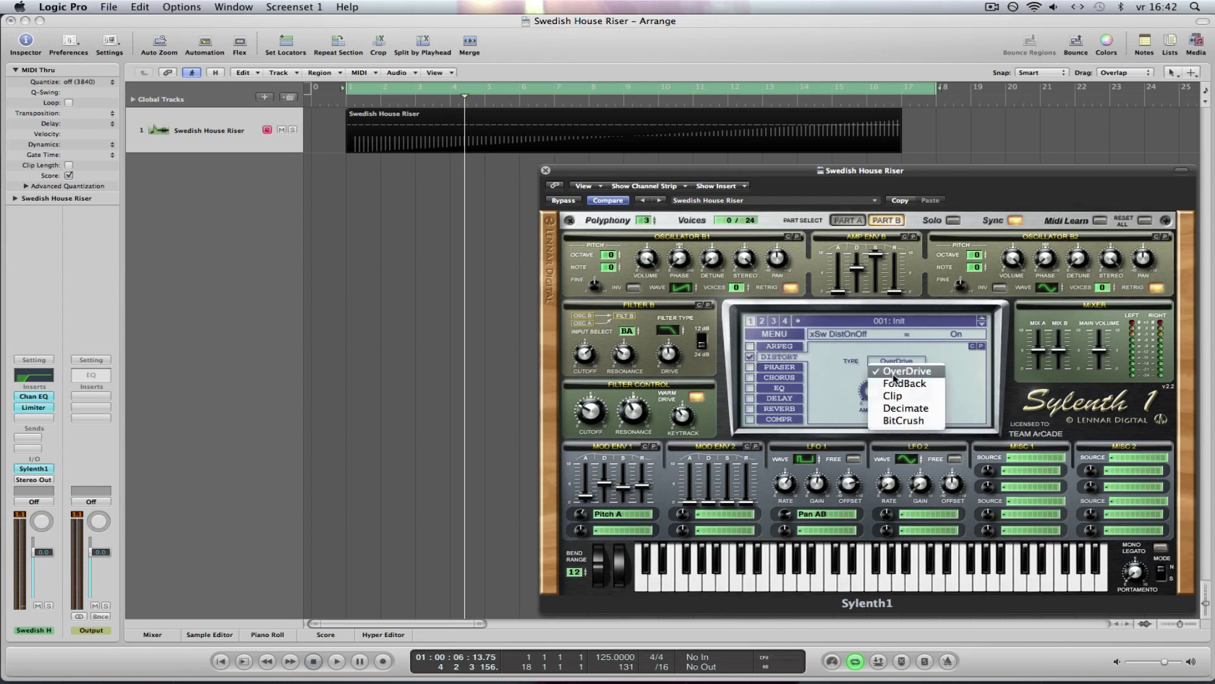
click(902, 421)
key(space)
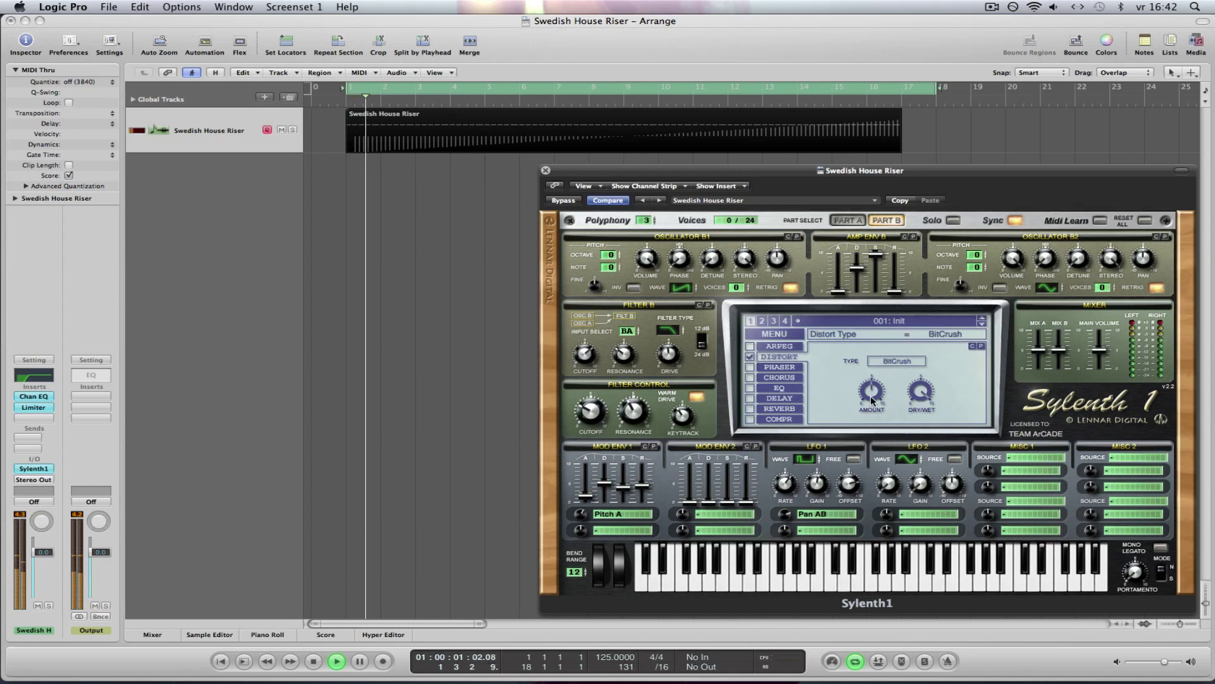
drag(871, 399, 880, 378)
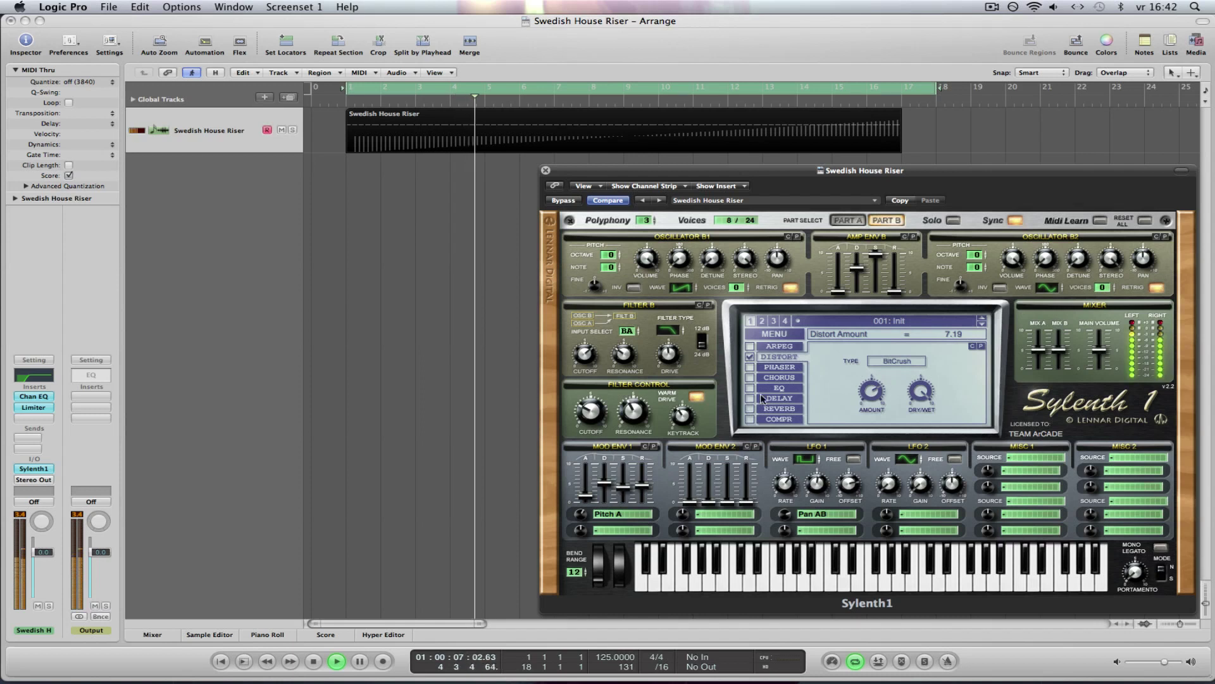
Enable the EQ, adjust the bass, and set bass frequency to 80.13 Hz, treble to 2.21 dB and treble frequency to 5442.04 Hz
click(750, 388)
drag(835, 391, 829, 415)
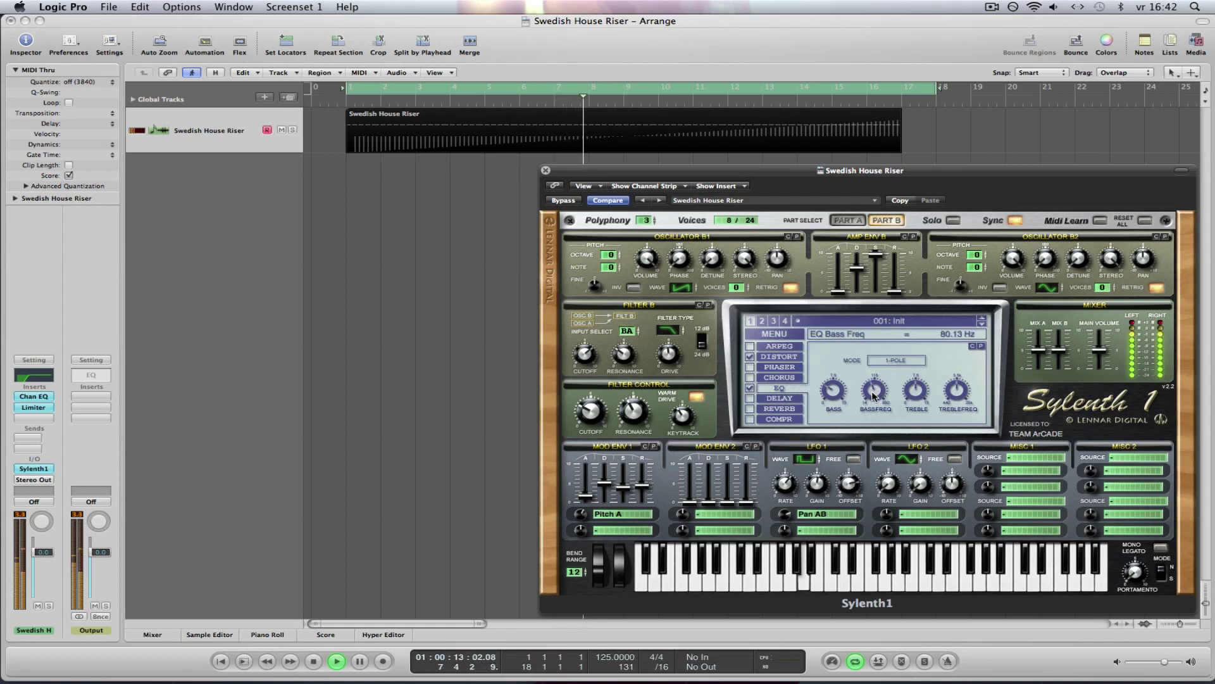
mouse_move(915, 392)
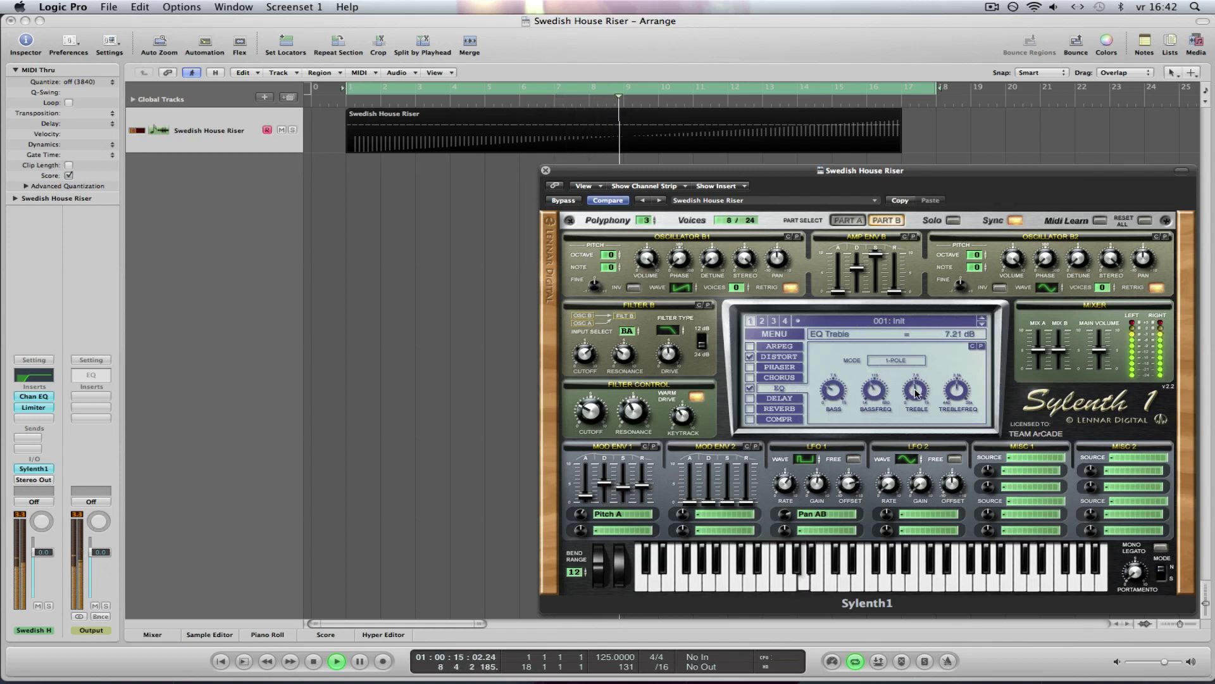
drag(910, 410, 909, 430)
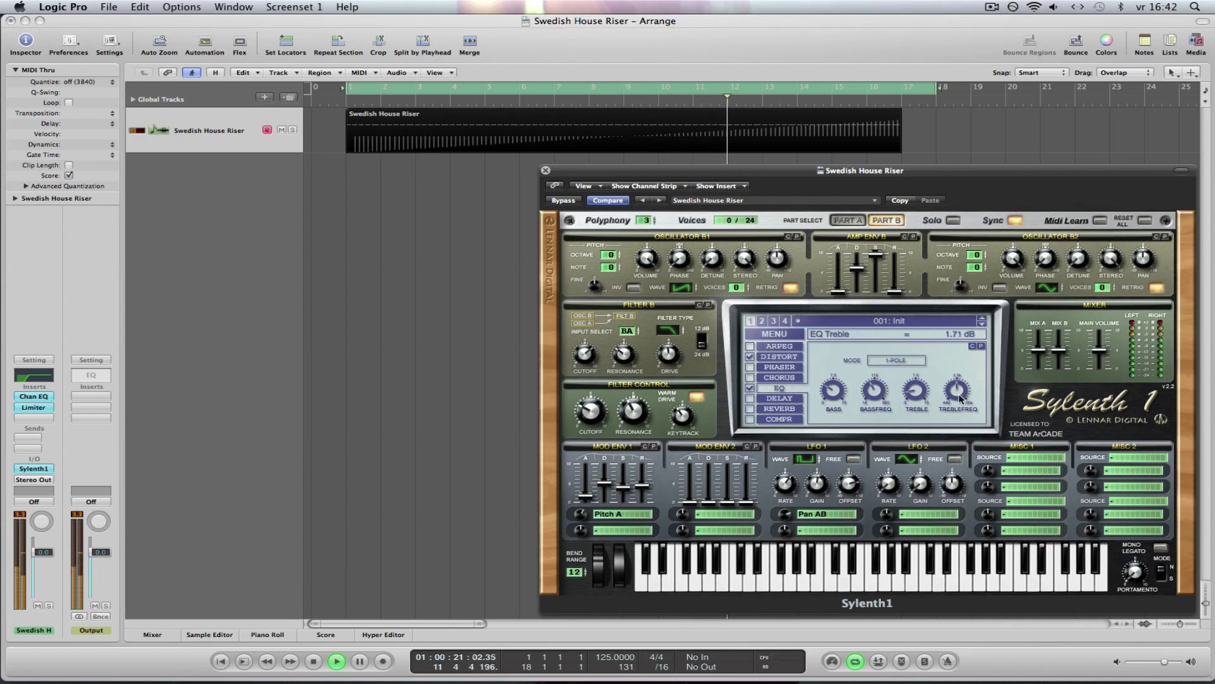
drag(959, 403, 915, 390)
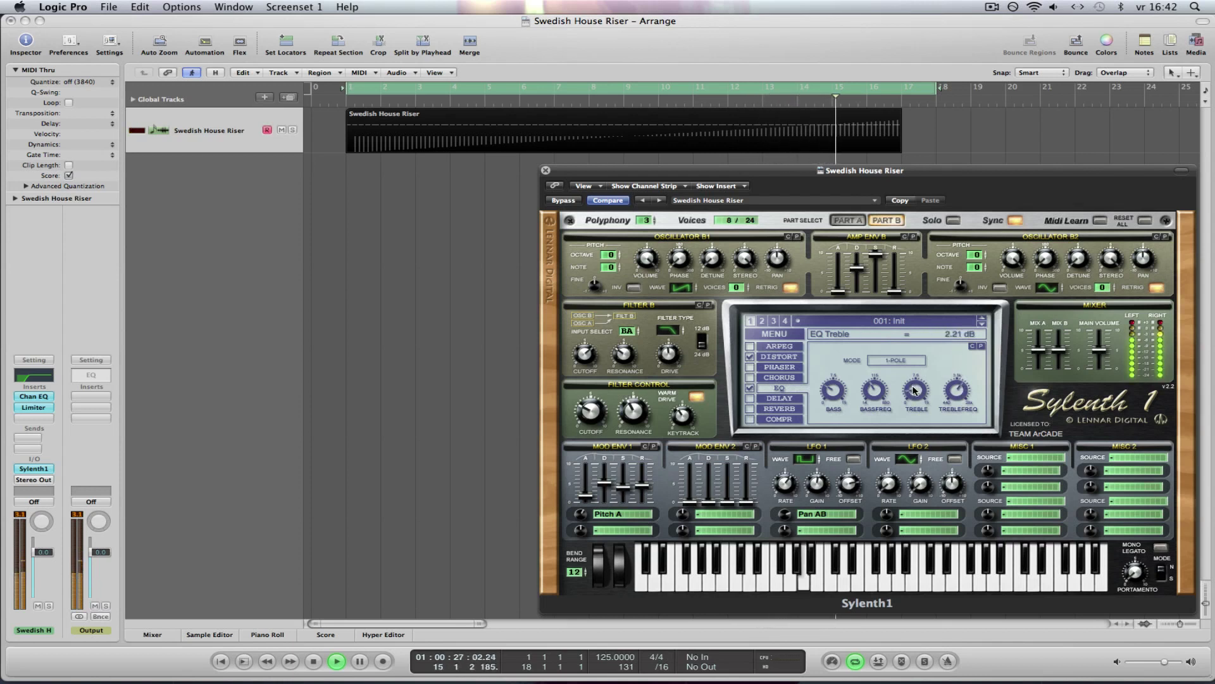
drag(956, 390, 956, 399)
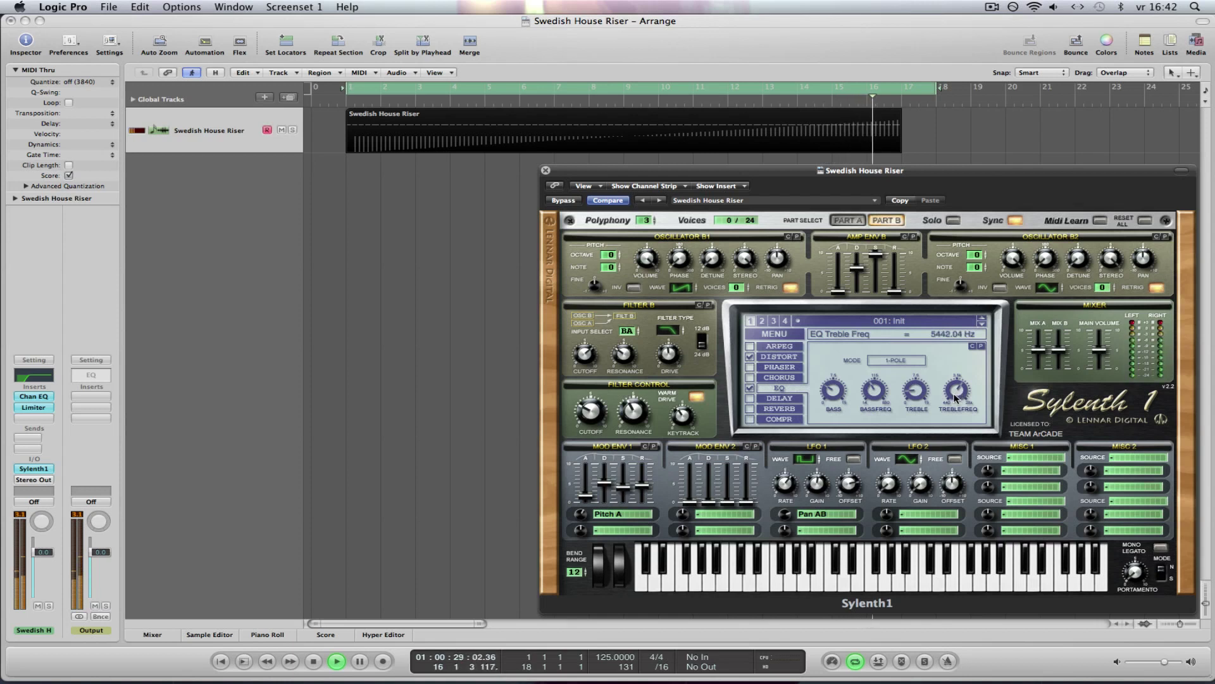
Enable the reverb, set its predelay to 60 ms, adjust the size, and set dry/wet to 16.19%
click(766, 408)
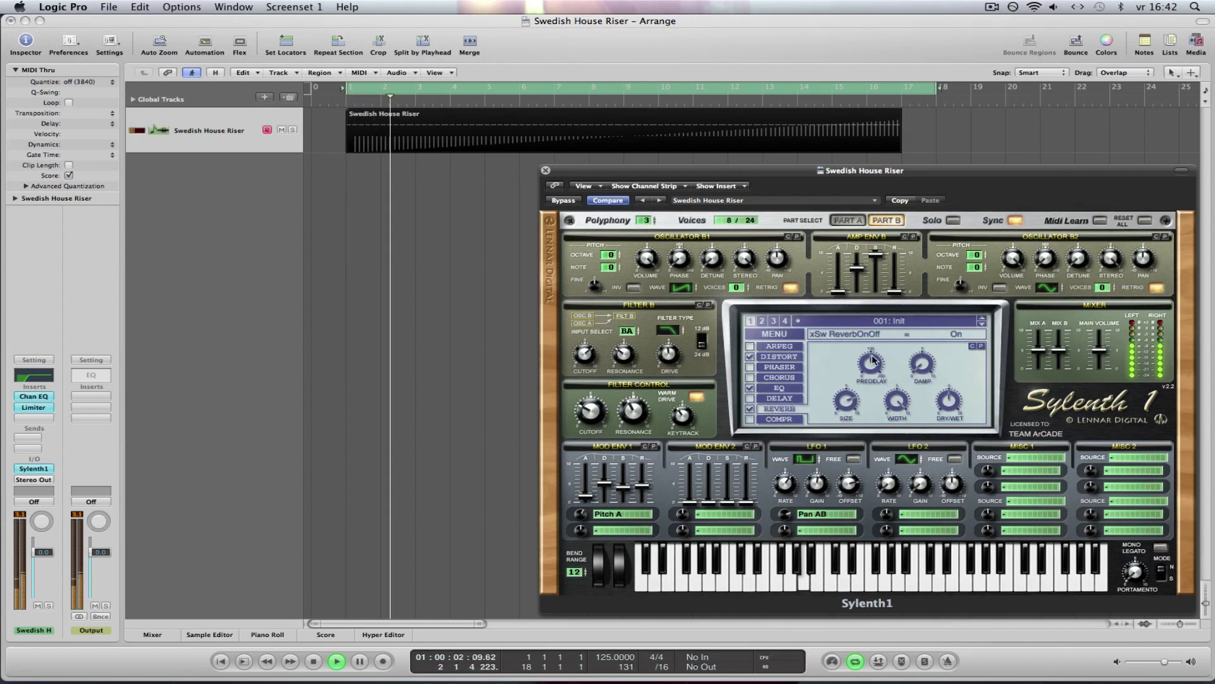
drag(871, 364, 873, 402)
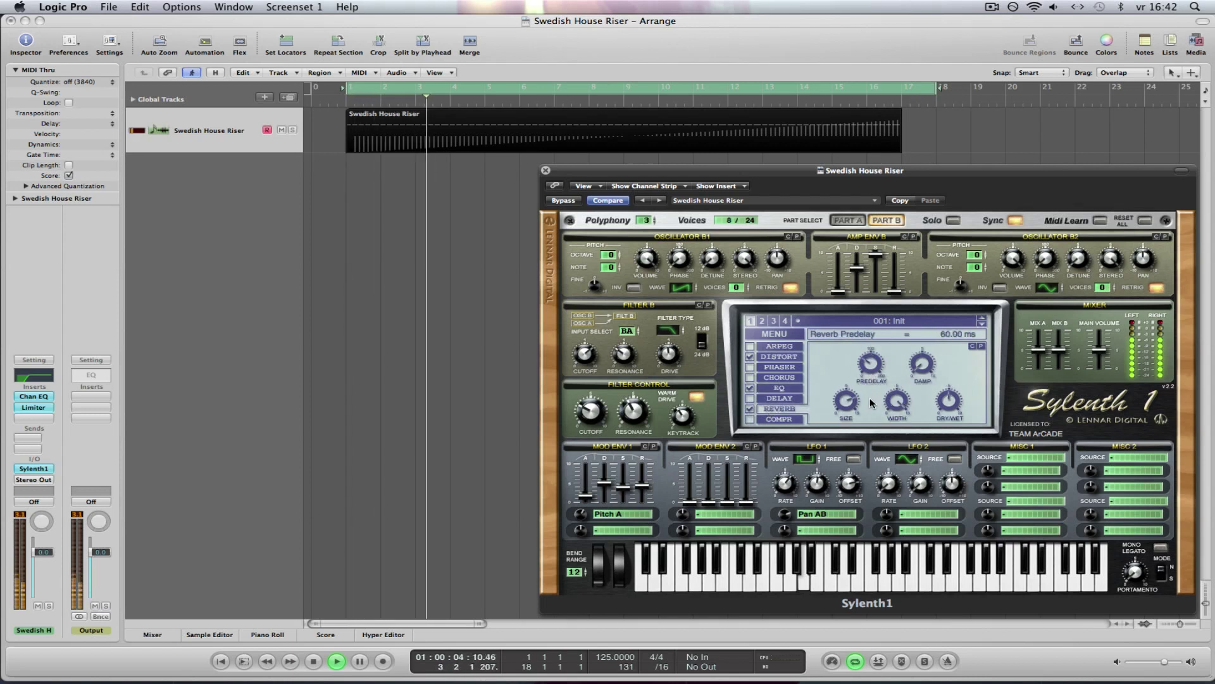
mouse_move(845, 408)
drag(846, 410, 855, 397)
drag(954, 403, 948, 436)
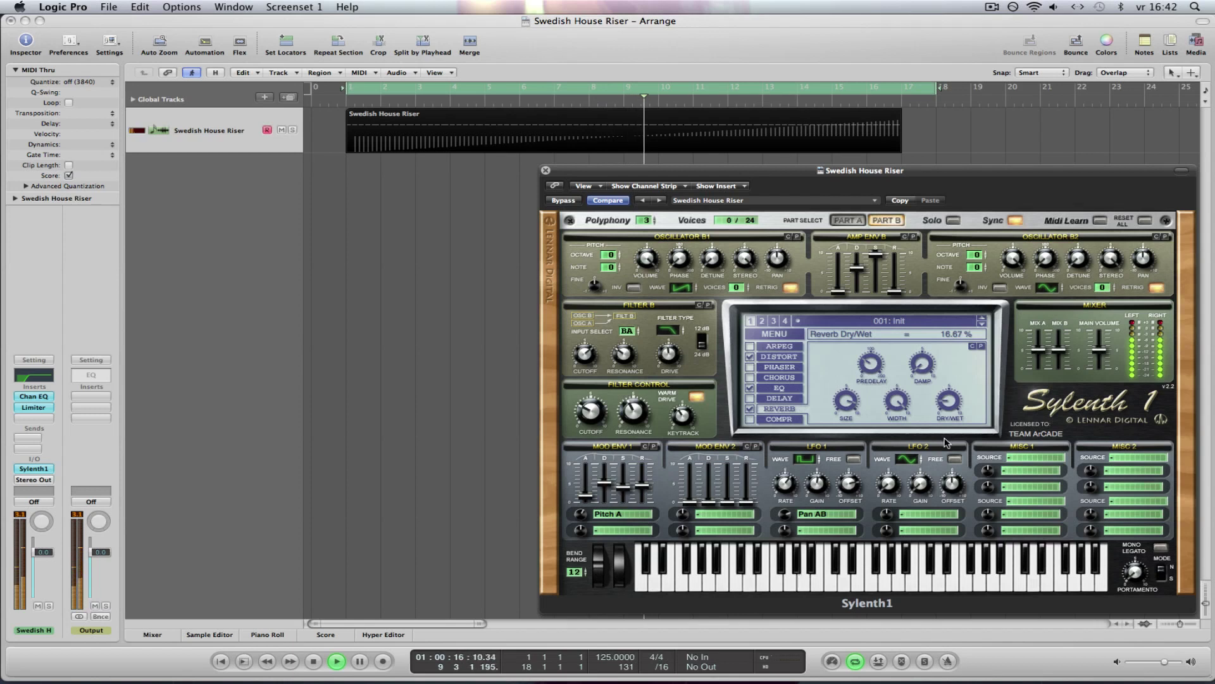
Enable the compressor, adjust its ratio and set its release to 107.93 ms, and set the main volume to 6.09 during playback
click(747, 420)
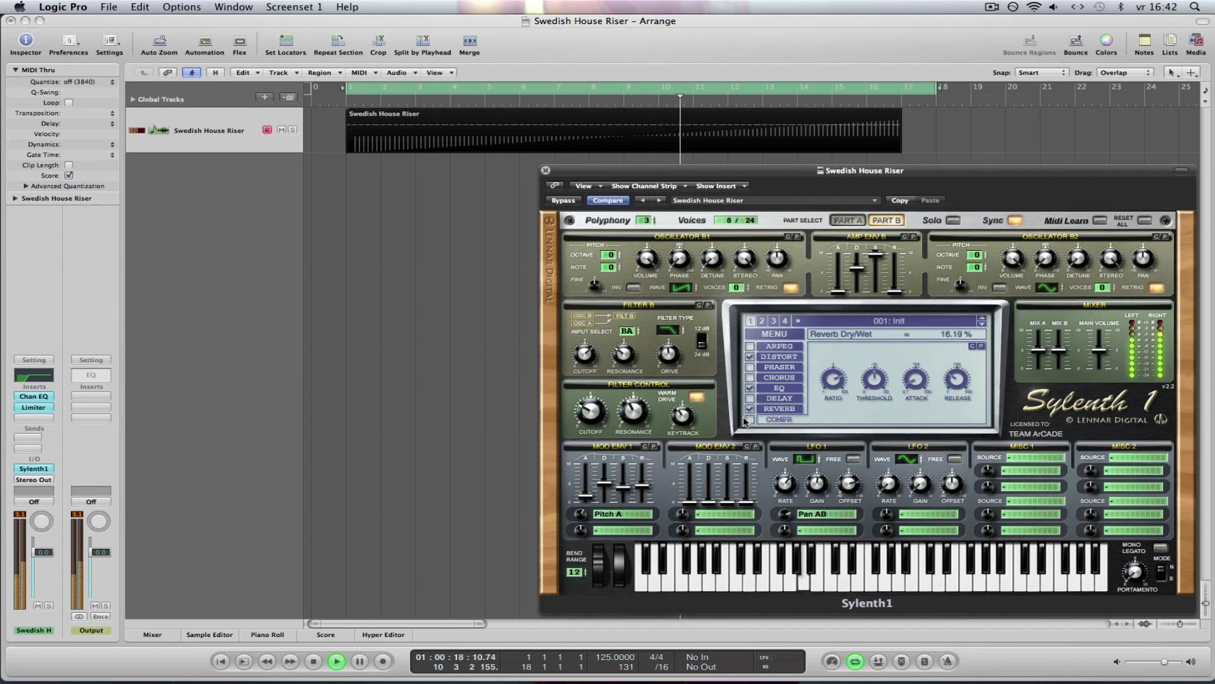
click(748, 420)
drag(822, 388, 827, 384)
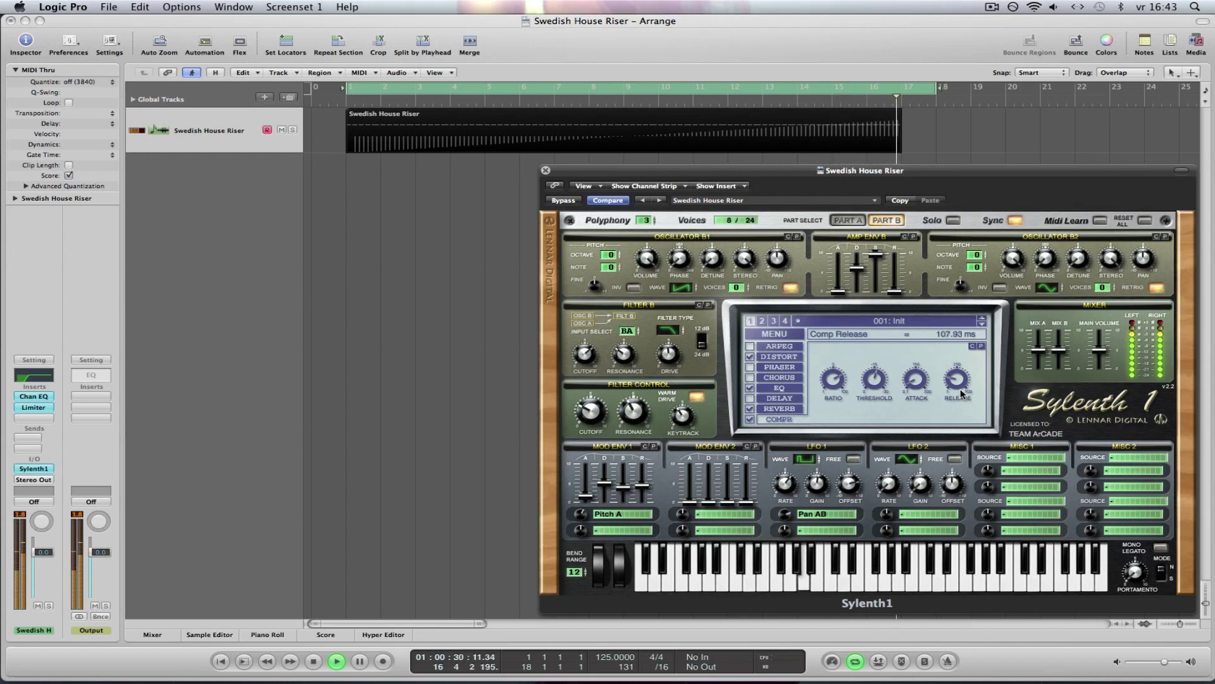
key(space)
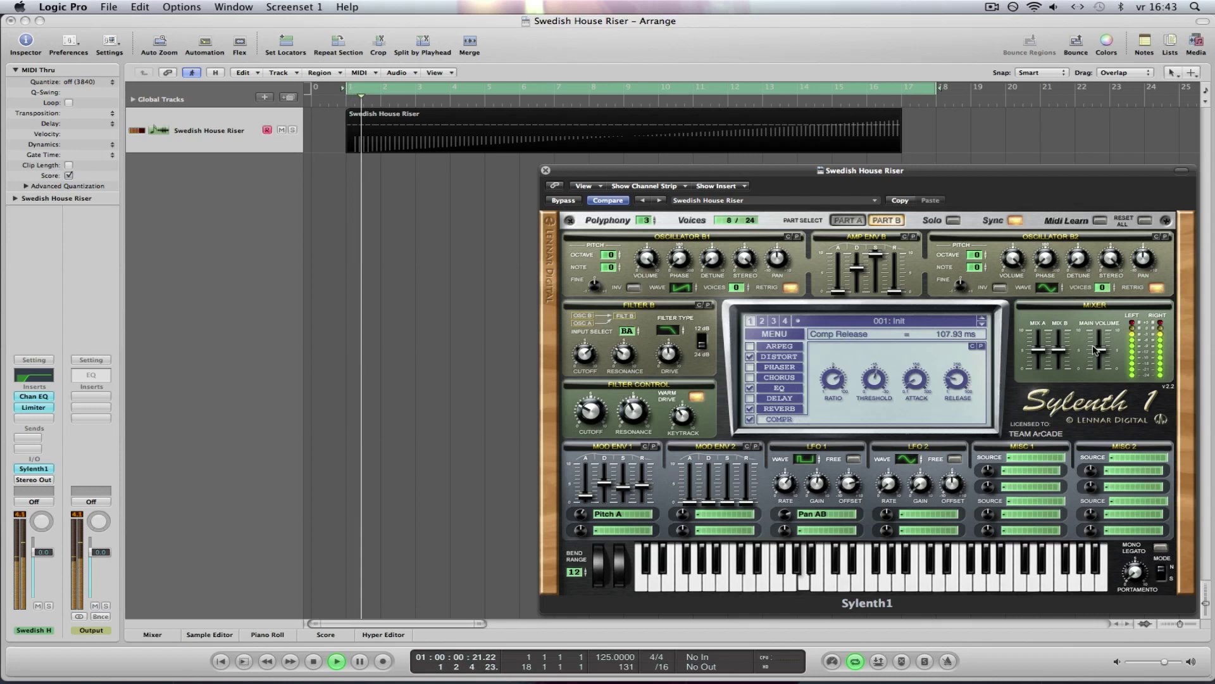
drag(1106, 357, 1109, 342)
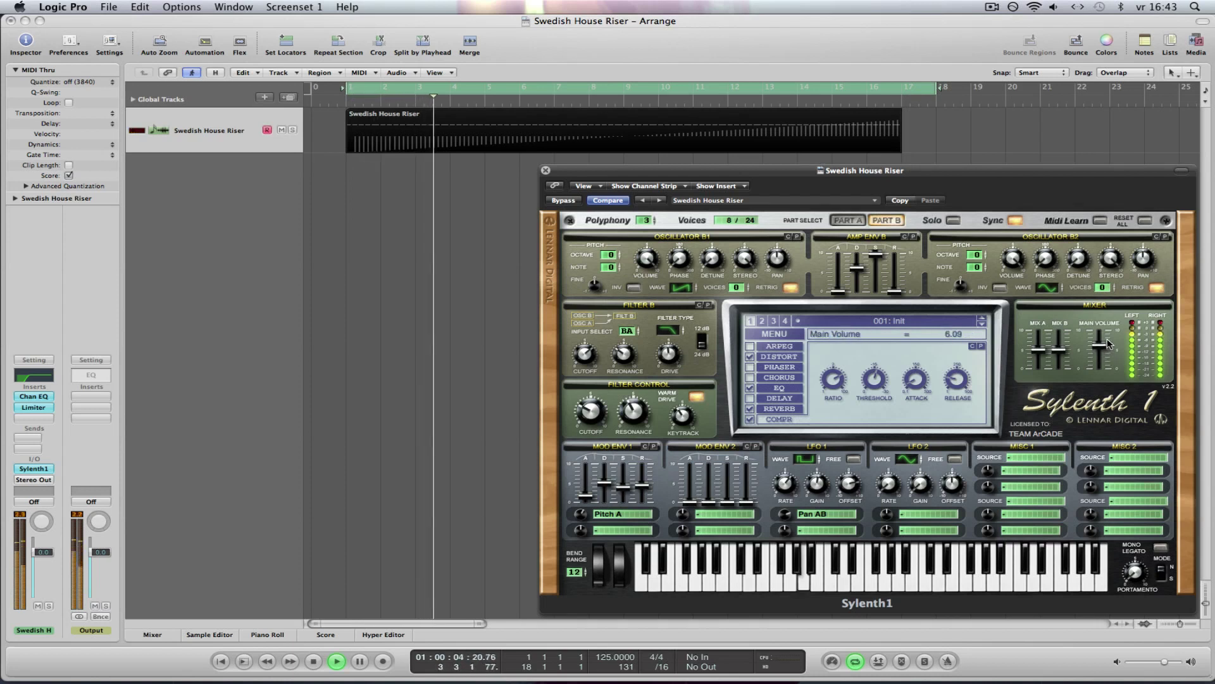